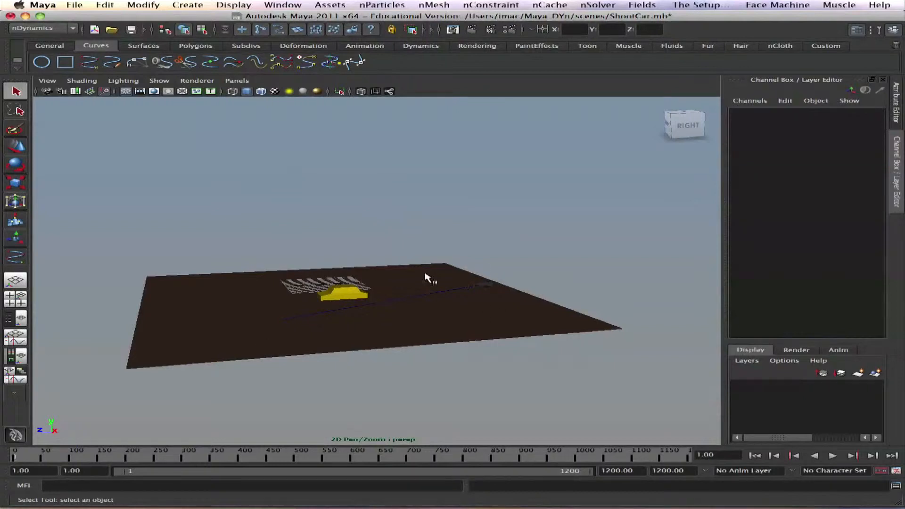
# - Select the AimGun, highlight its whole keyframe range on the timeline, clear the selection and set the current time to frame 368
pyautogui.click(428, 297)
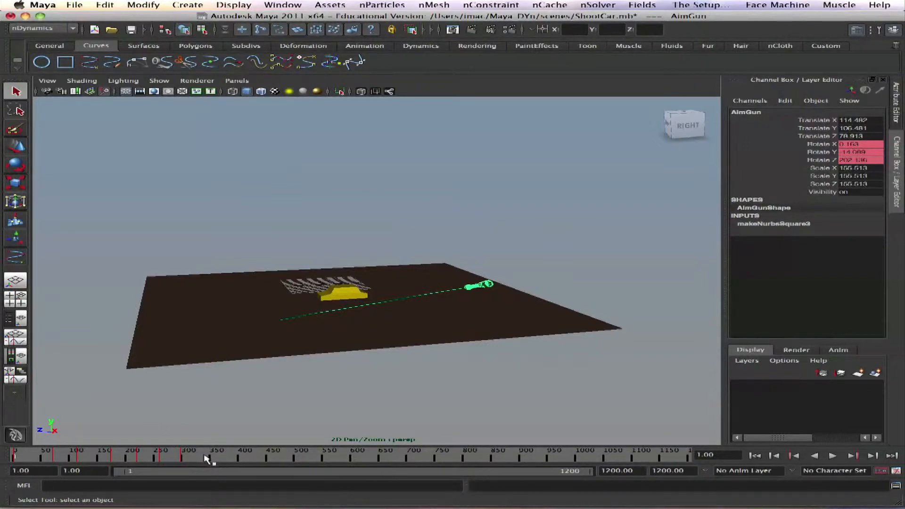
pyautogui.keyDown('shift'); pyautogui.moveTo(209, 460); pyautogui.dragTo(2, 410); pyautogui.keyUp('shift')
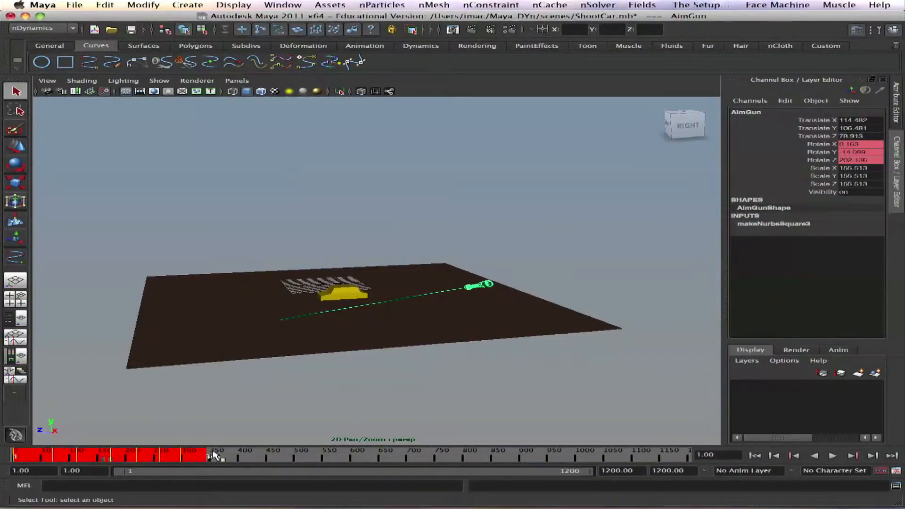
pyautogui.moveTo(209, 457)
pyautogui.mouseDown()
pyautogui.moveTo(132, 454)
pyautogui.moveTo(292, 453)
pyautogui.moveTo(191, 458)
pyautogui.moveTo(207, 458)
pyautogui.mouseUp()
pyautogui.click(224, 424)
pyautogui.click(220, 457)
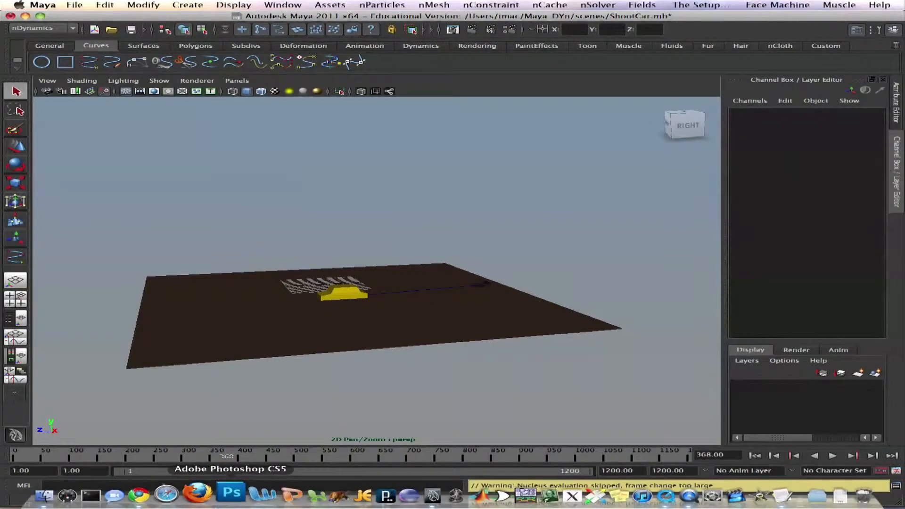
# - Reselect the AimGun, shift its keyframe range to frames 280 to 620, and undo the shift
pyautogui.keyDown('alt'); pyautogui.moveTo(261, 139); pyautogui.dragTo(395, 222); pyautogui.keyUp('alt')
pyautogui.click(494, 199)
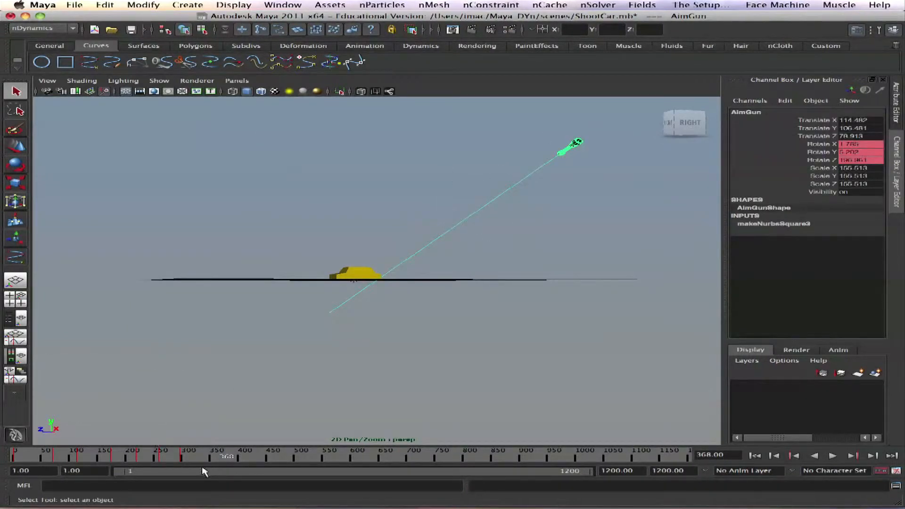
pyautogui.keyDown('shift'); pyautogui.moveTo(206, 456); pyautogui.dragTo(1, 445); pyautogui.keyUp('shift')
pyautogui.moveTo(109, 456); pyautogui.dragTo(264, 458)
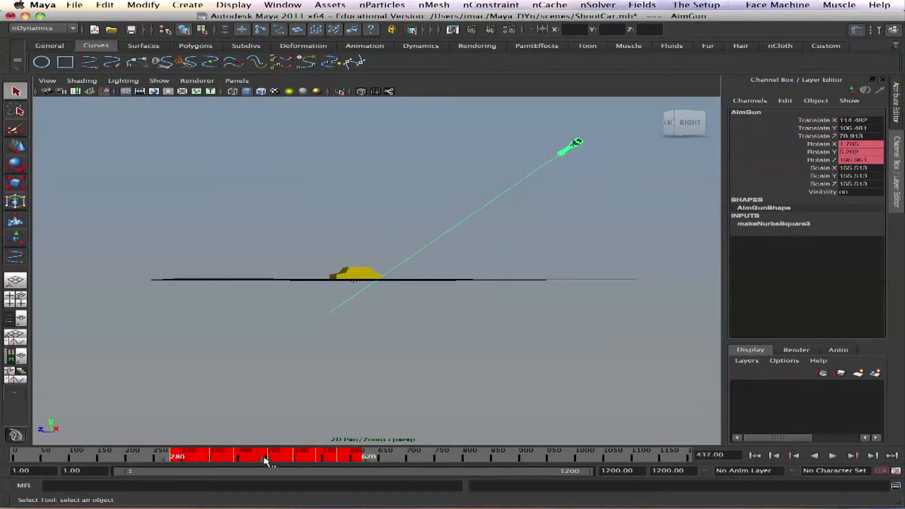
pyautogui.hotkey('ctrl', 'z')
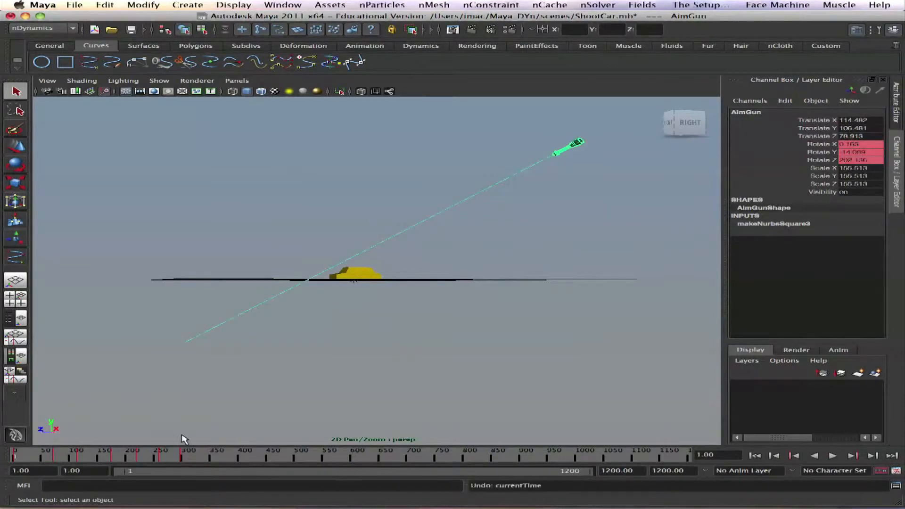
# - Highlight the AimGun's keyframes from frame 1 to 360, set the current time to frame 363 and deselect the gun
pyautogui.keyDown('shift'); pyautogui.click(218, 460); pyautogui.keyUp('shift')
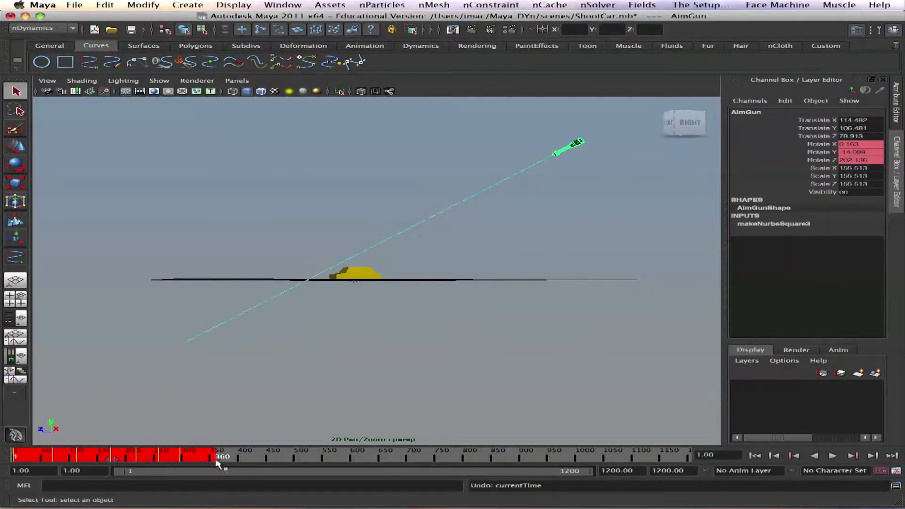
pyautogui.moveTo(217, 458)
pyautogui.keyDown('shift'); pyautogui.mouseDown()
pyautogui.moveTo(229, 456)
pyautogui.moveTo(203, 455)
pyautogui.moveTo(218, 456)
pyautogui.mouseUp(); pyautogui.keyUp('shift')
pyautogui.click(219, 454)
pyautogui.click(132, 403)
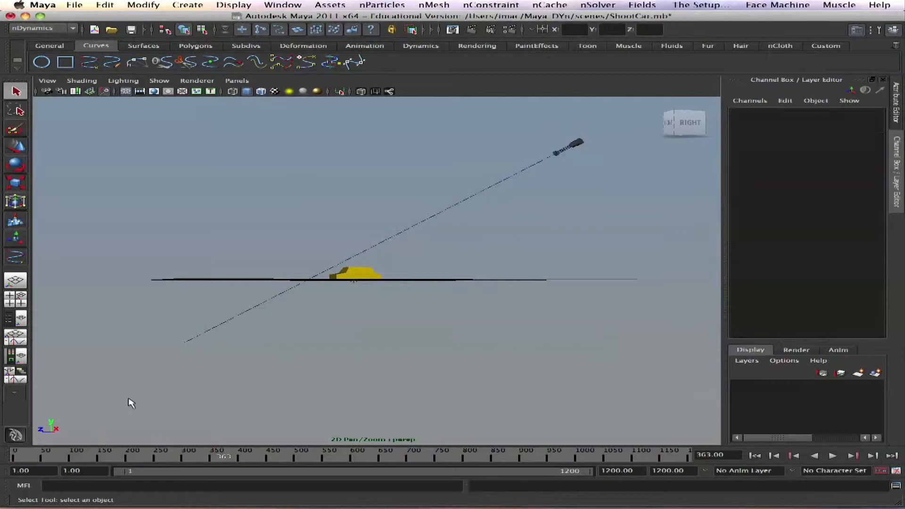
# - Play the simulation briefly from the current frame, replay it from the beginning, and rewind to frame 1
pyautogui.keyDown('alt'); pyautogui.moveTo(267, 336); pyautogui.dragTo(302, 365); pyautogui.keyUp('alt')
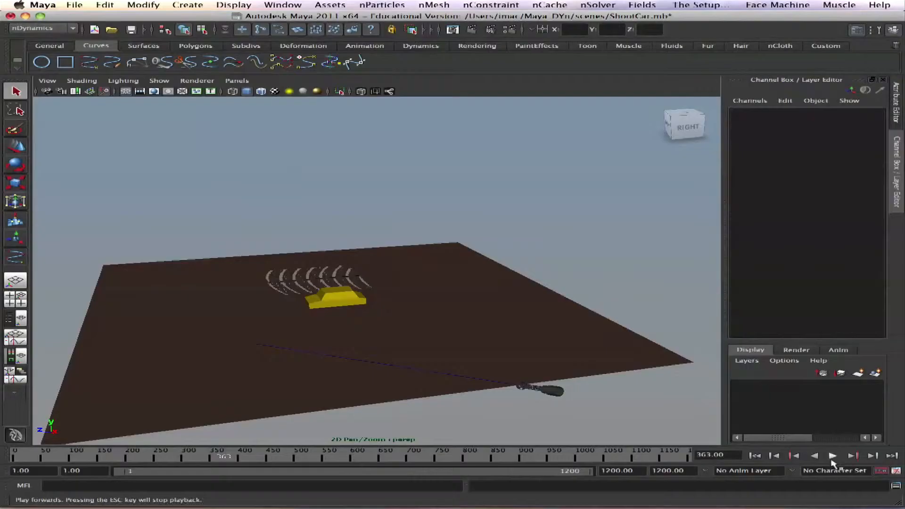
pyautogui.click(834, 456)
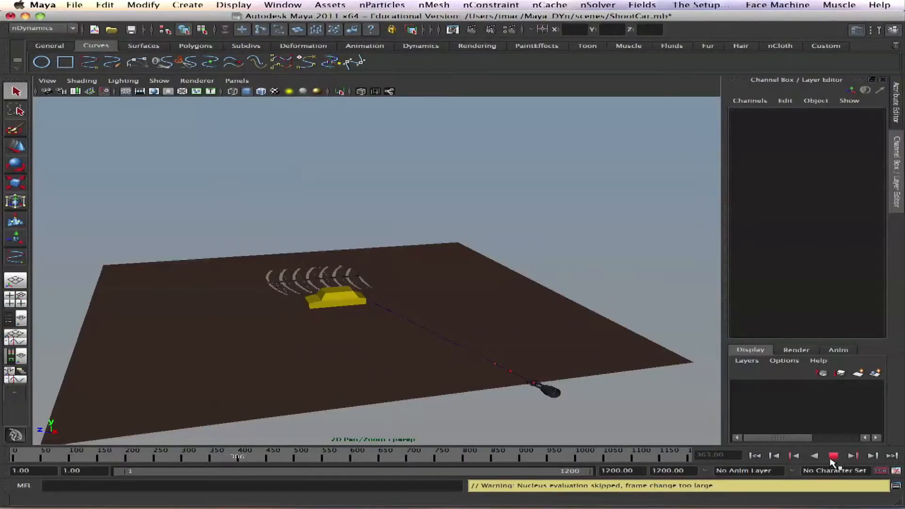
pyautogui.click(834, 459)
pyautogui.click(755, 456)
pyautogui.click(833, 458)
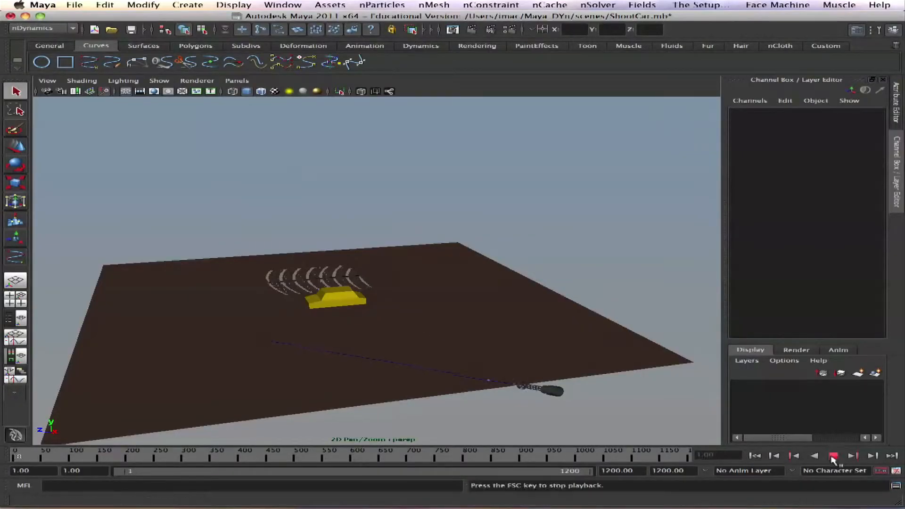
pyautogui.click(834, 457)
pyautogui.click(755, 457)
# - Inspect the car up close and the ground plane's polyPlane1 and nRigidShape1 nodes
pyautogui.click(335, 298)
pyautogui.keyDown('alt'); pyautogui.moveTo(281, 245); pyautogui.dragTo(340, 272, button='right'); pyautogui.keyUp('alt')
pyautogui.keyDown('alt'); pyautogui.moveTo(340, 271); pyautogui.dragTo(381, 306); pyautogui.keyUp('alt')
pyautogui.keyDown('alt'); pyautogui.moveTo(382, 306); pyautogui.dragTo(382, 299, button='middle'); pyautogui.keyUp('alt')
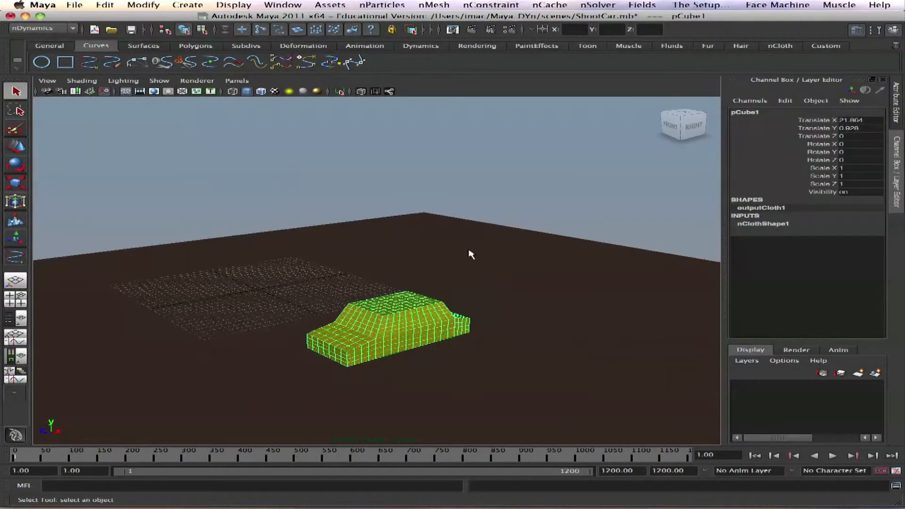
pyautogui.click(544, 245)
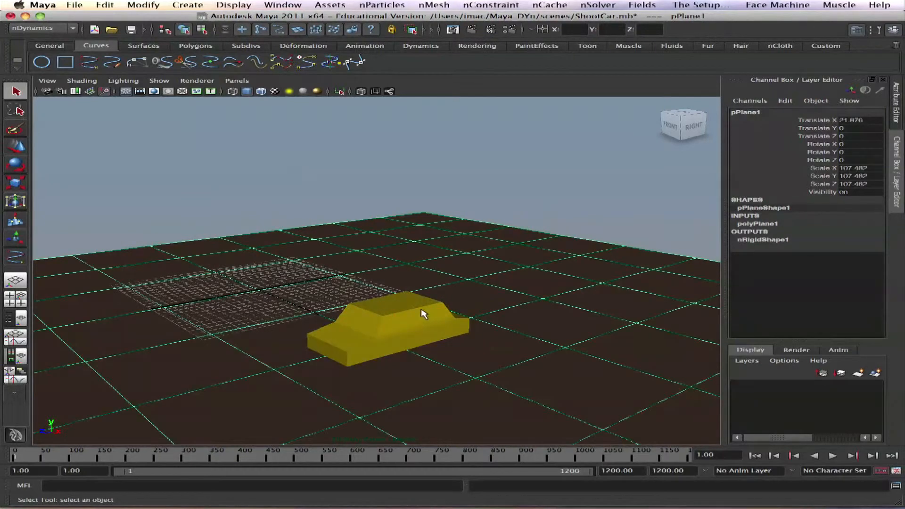
pyautogui.click(760, 224)
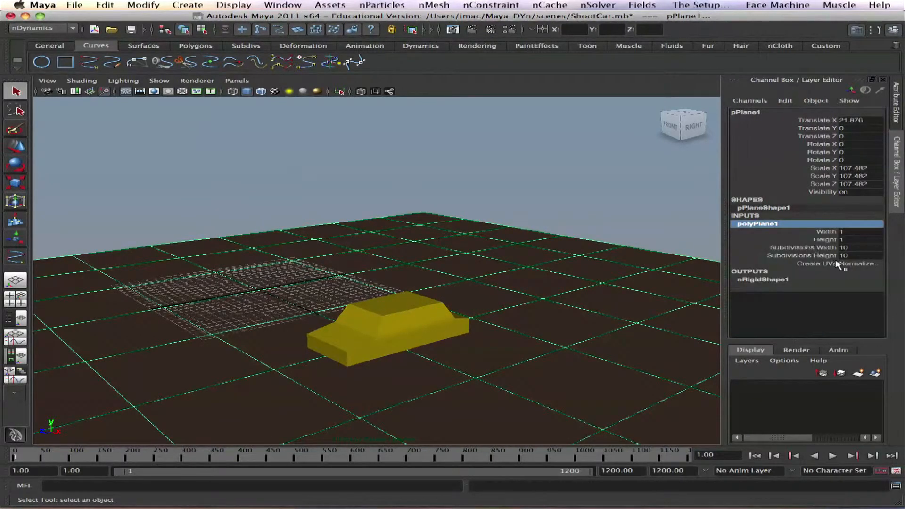
pyautogui.click(772, 281)
pyautogui.moveTo(881, 210)
pyautogui.mouseDown()
pyautogui.moveTo(881, 193)
pyautogui.moveTo(879, 200)
pyautogui.mouseUp()
pyautogui.click(617, 179)
pyautogui.click(643, 248)
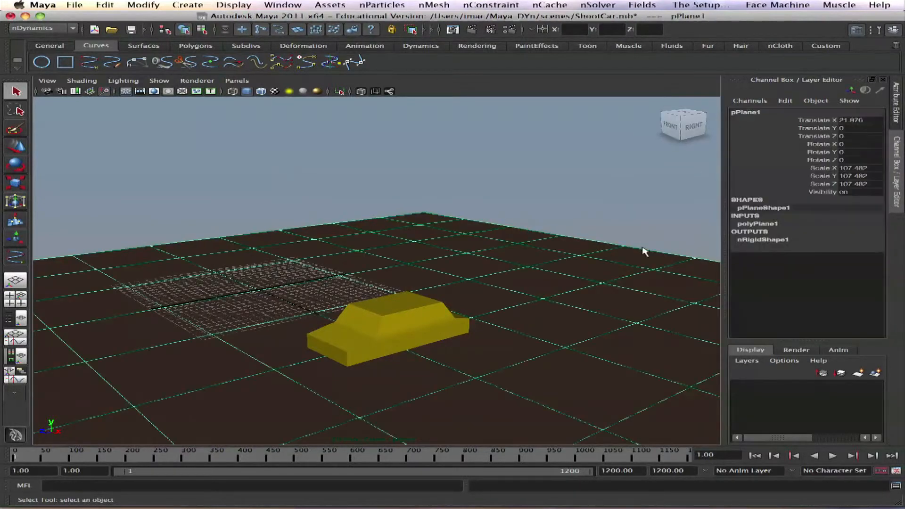
# - Examine the ground plane's nRigidShape1 collision attributes and highlight Friction
pyautogui.click(765, 242)
pyautogui.scroll(-3, 878, 189)
pyautogui.scroll(-3, 878, 222)
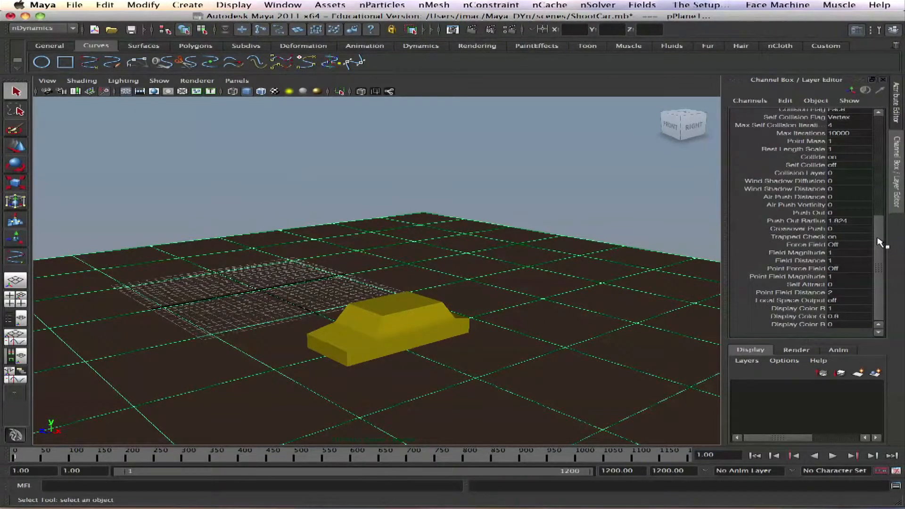
pyautogui.scroll(6, 878, 244)
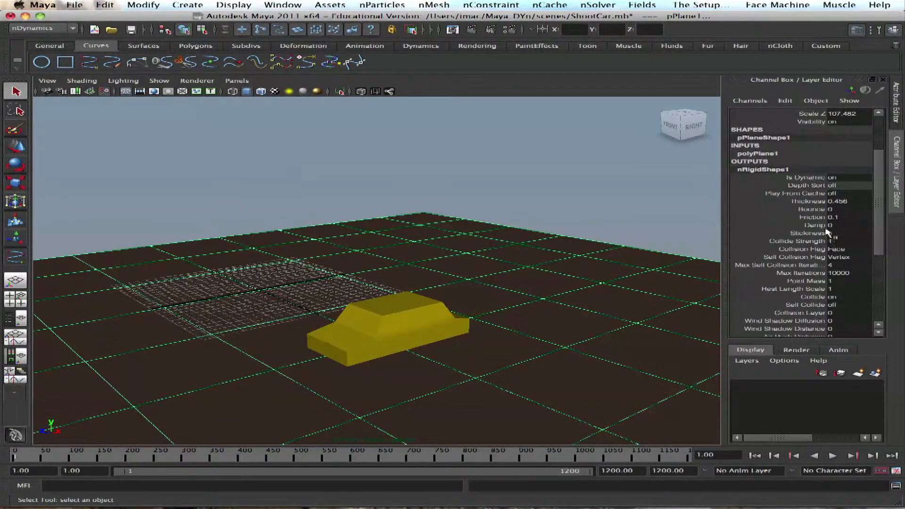
pyautogui.click(822, 218)
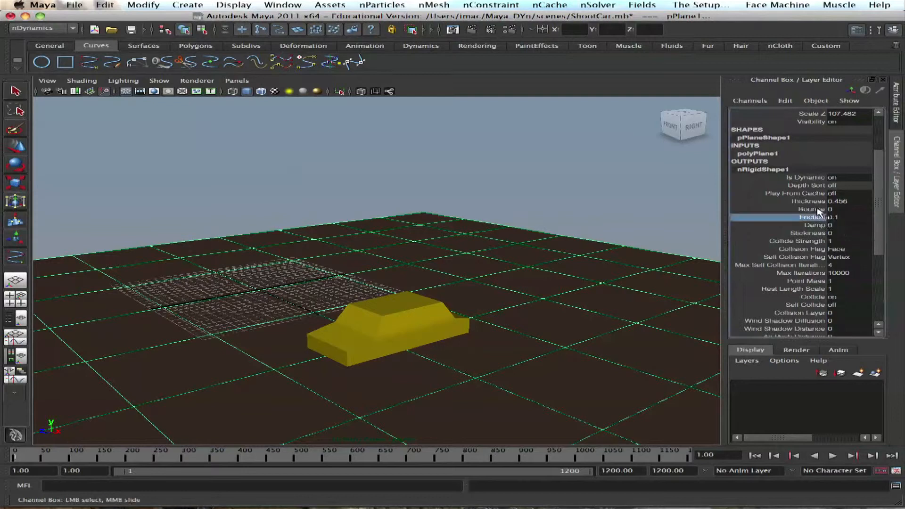
pyautogui.click(564, 228)
pyautogui.click(569, 252)
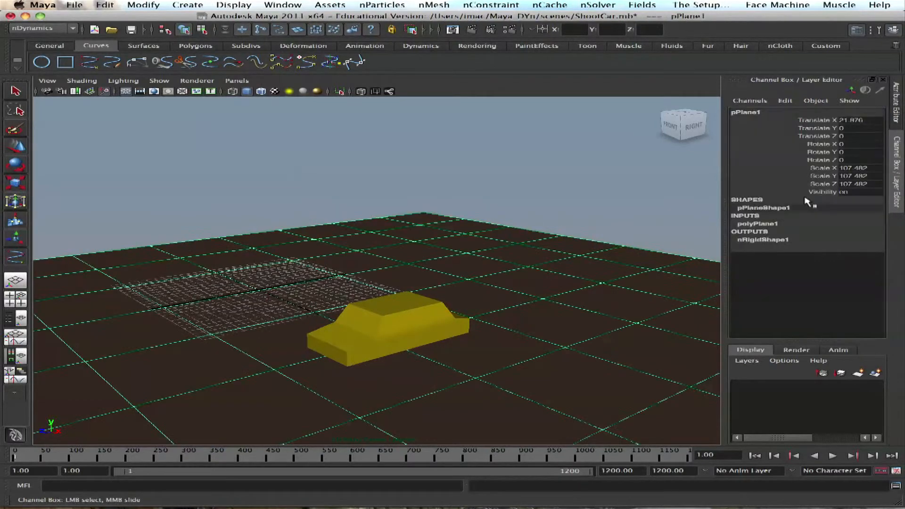
# - Check the ground plane's polyPlane1 subdivision settings and open the nRigidShape1 Friction value
pyautogui.click(760, 225)
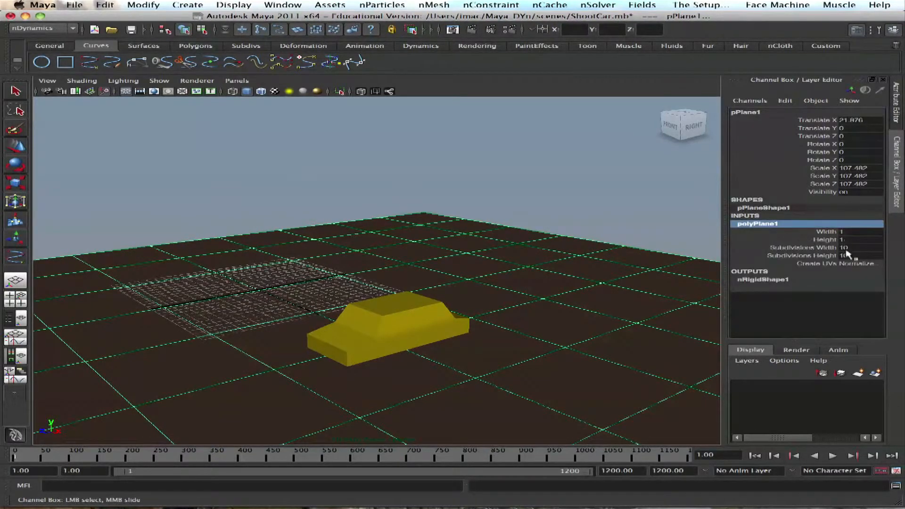
pyautogui.click(638, 223)
pyautogui.click(609, 262)
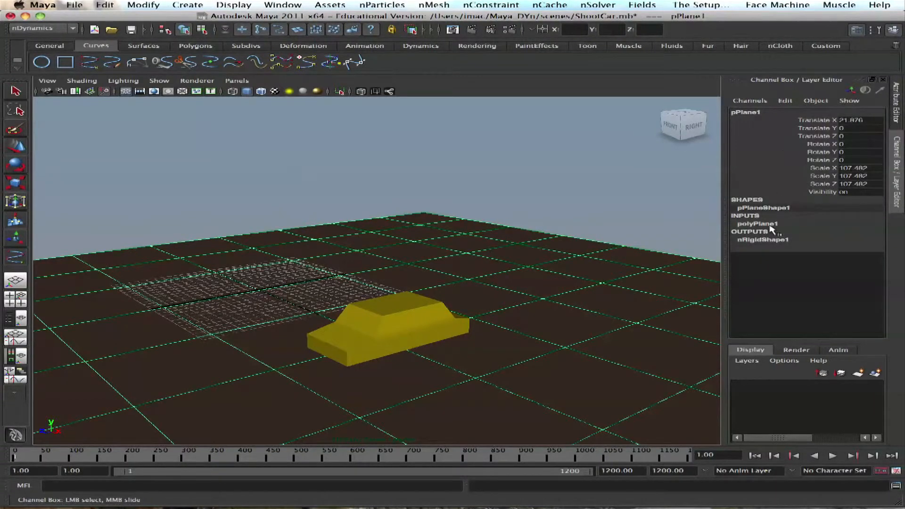
pyautogui.click(771, 226)
pyautogui.click(764, 281)
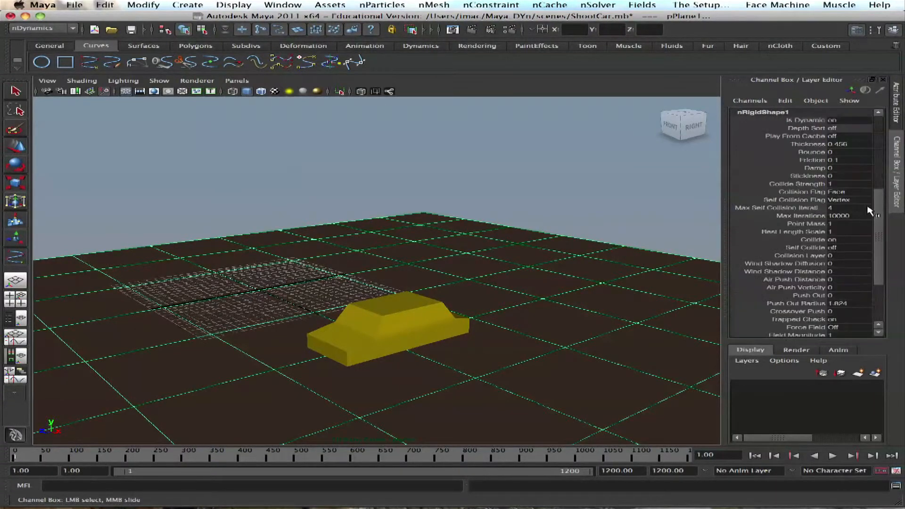
pyautogui.doubleClick(839, 160)
pyautogui.click(603, 197)
# - Replace the car's nClothShape1 settings with the softSheetMetal preset
pyautogui.click(451, 320)
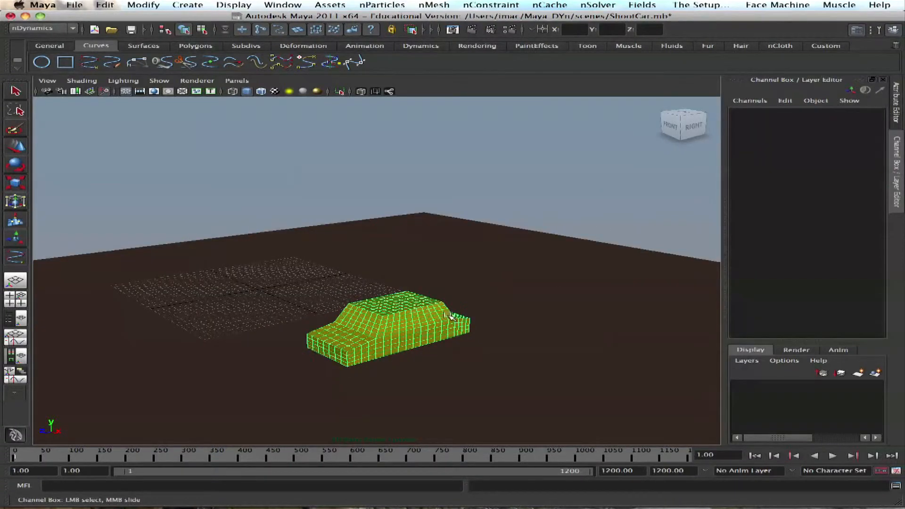
pyautogui.click(858, 29)
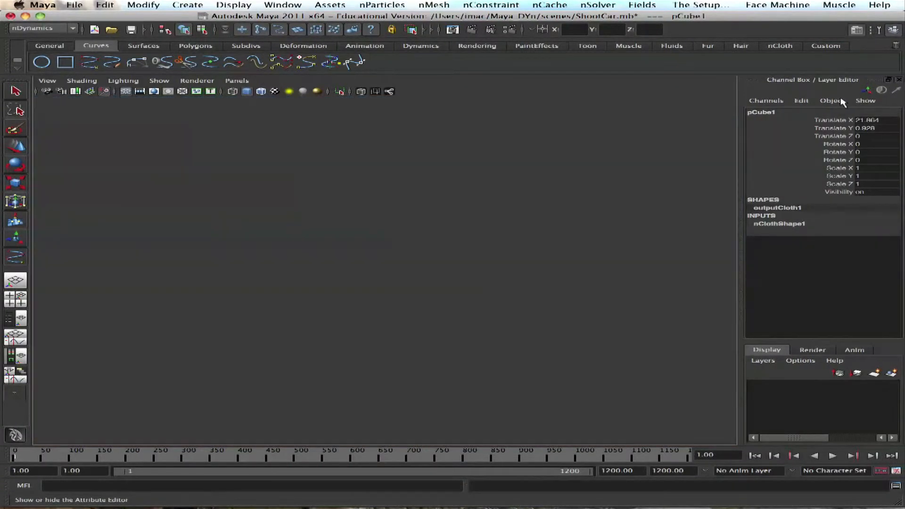
pyautogui.click(810, 136)
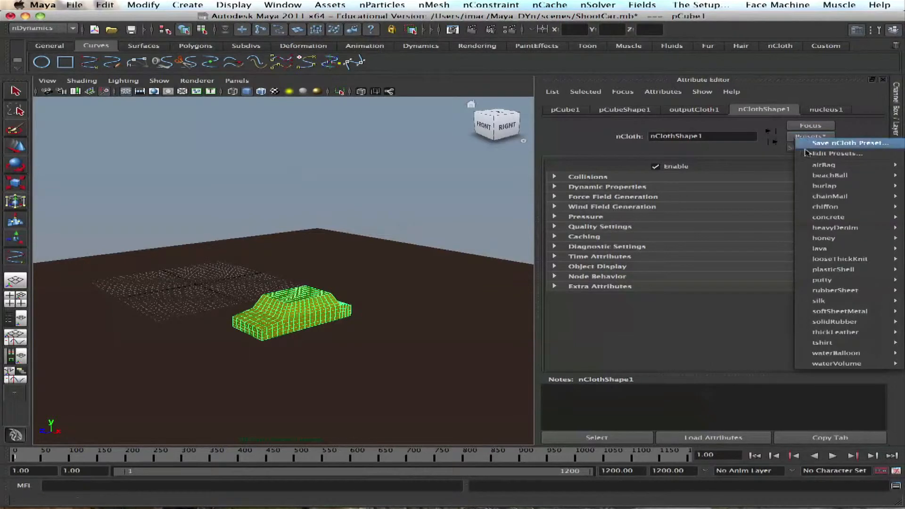
pyautogui.moveTo(821, 367)
pyautogui.moveTo(820, 295)
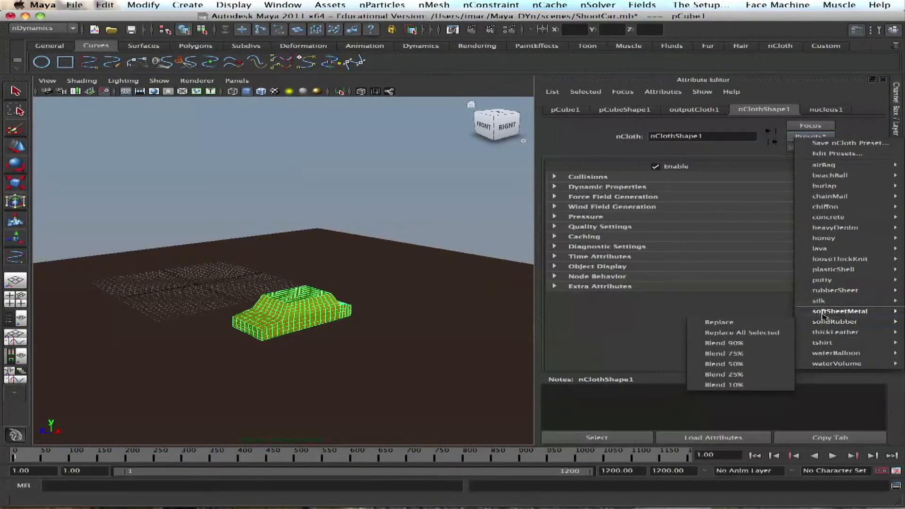
pyautogui.moveTo(824, 314)
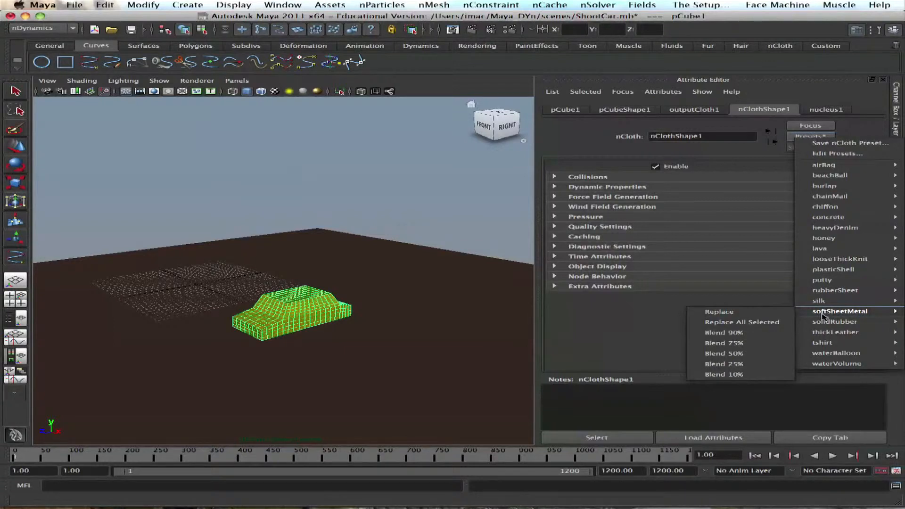
pyautogui.click(794, 137)
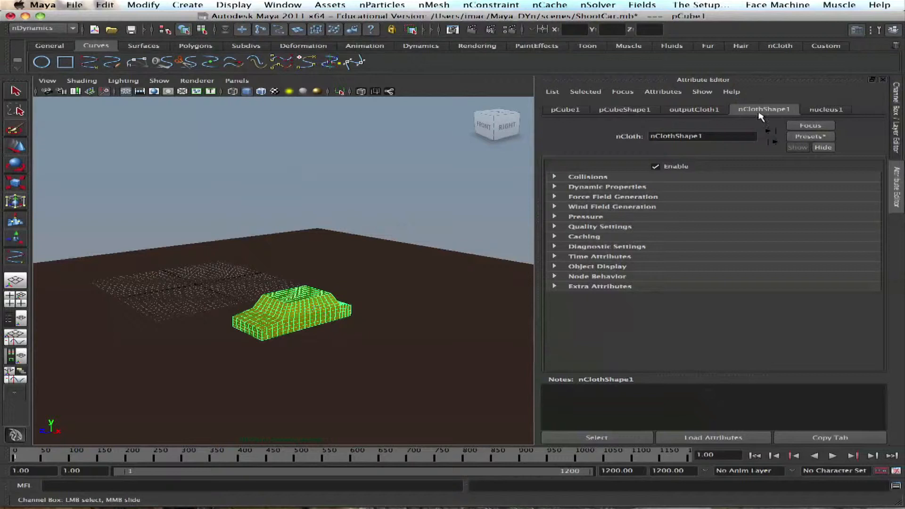
pyautogui.click(810, 137)
pyautogui.moveTo(842, 311)
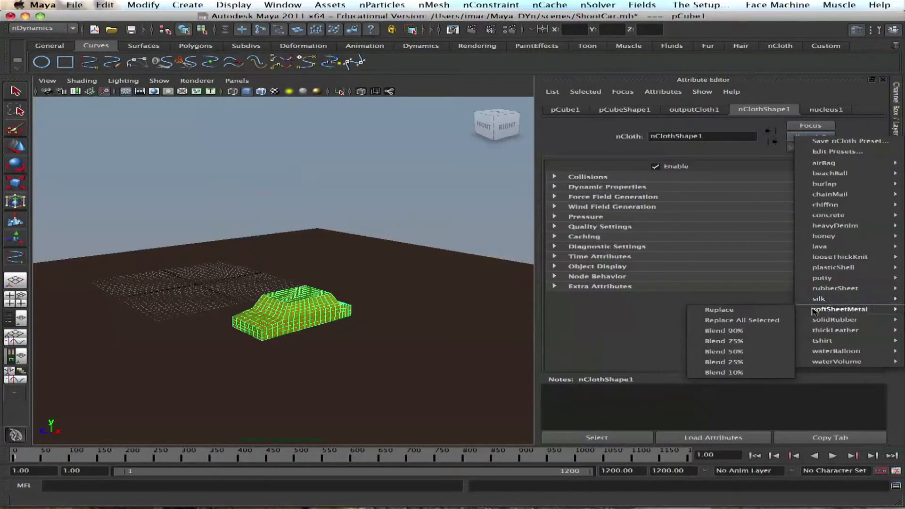
pyautogui.click(784, 315)
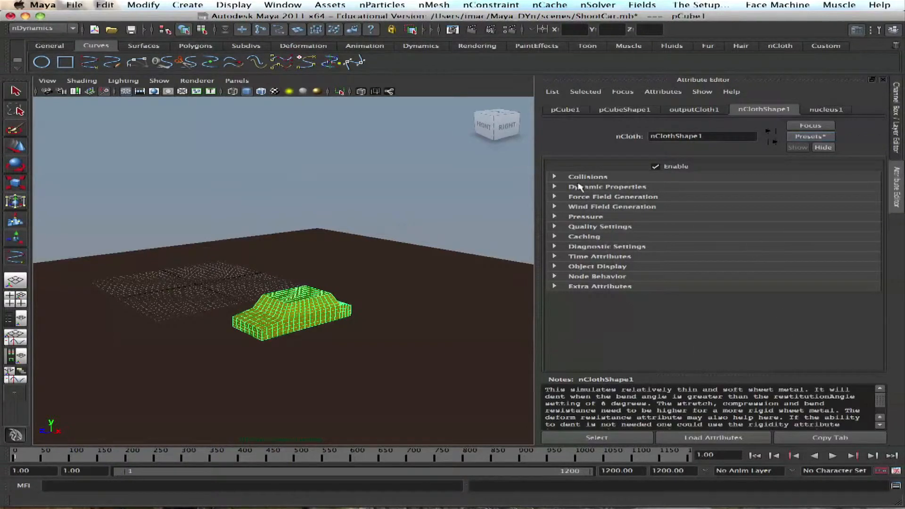
# - Play the simulation to watch the gun's particles hit the car from several angles, stop it and rewind to frame 1
pyautogui.click(327, 312)
pyautogui.click(344, 320)
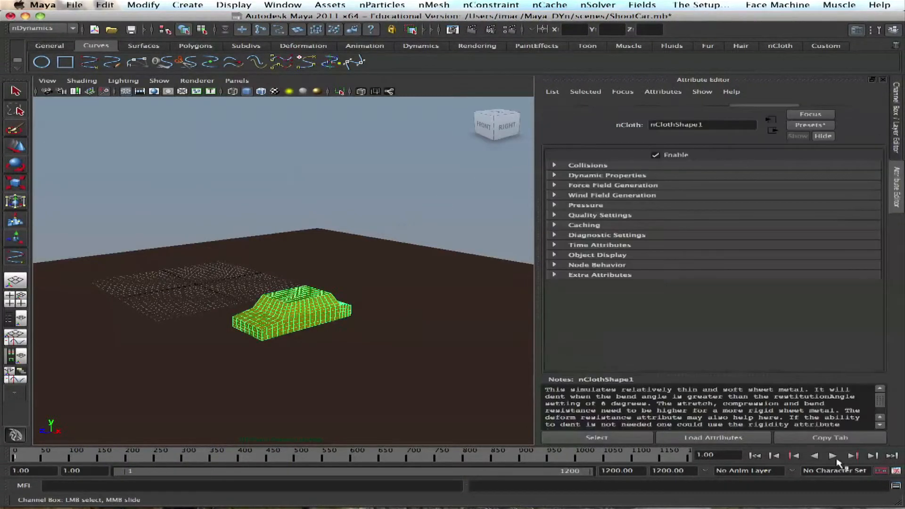
pyautogui.click(833, 457)
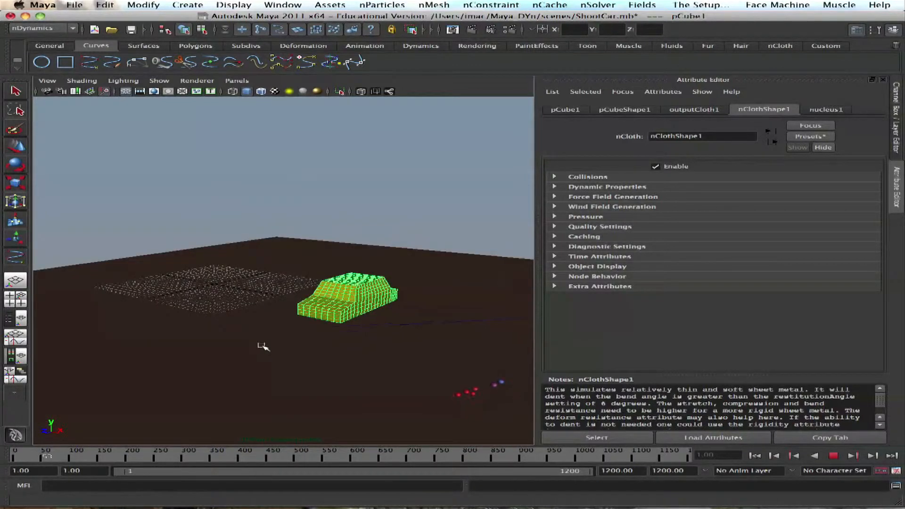
pyautogui.keyDown('alt'); pyautogui.moveTo(305, 345); pyautogui.dragTo(96, 330, button='middle'); pyautogui.keyUp('alt')
pyautogui.moveTo(155, 322)
pyautogui.keyDown('alt'); pyautogui.mouseDown(button='right')
pyautogui.moveTo(107, 299)
pyautogui.moveTo(146, 327)
pyautogui.mouseUp(button='right'); pyautogui.keyUp('alt')
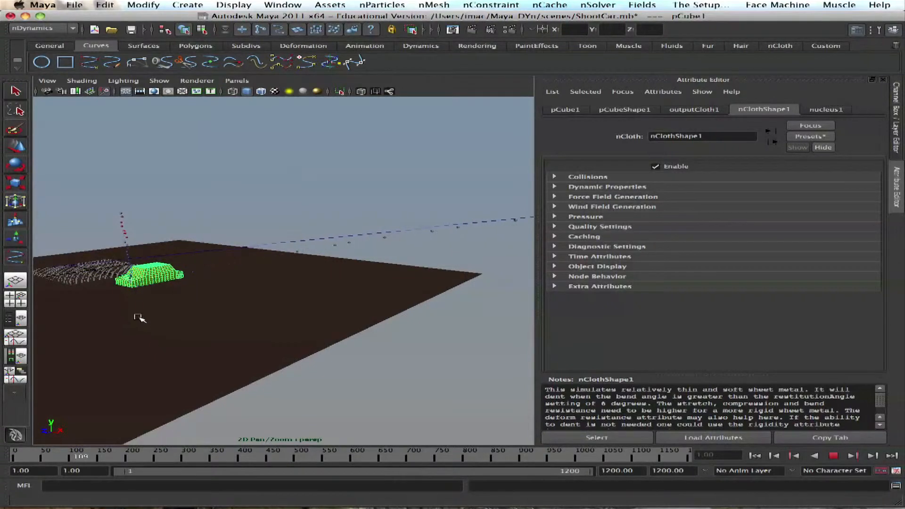
pyautogui.keyDown('alt'); pyautogui.moveTo(226, 339); pyautogui.dragTo(236, 341, button='right'); pyautogui.keyUp('alt')
pyautogui.keyDown('alt'); pyautogui.moveTo(217, 333); pyautogui.dragTo(376, 299, button='middle'); pyautogui.keyUp('alt')
pyautogui.keyDown('alt'); pyautogui.moveTo(376, 299); pyautogui.dragTo(324, 317); pyautogui.keyUp('alt')
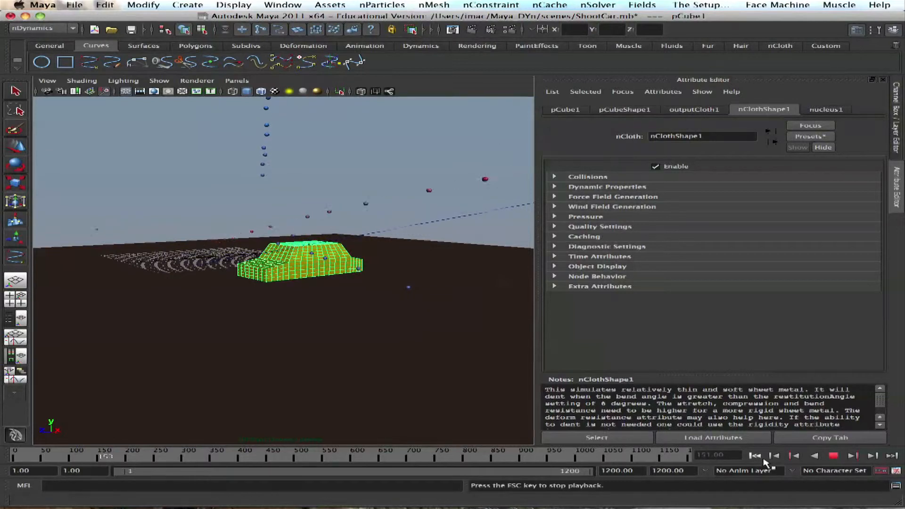
pyautogui.press('Escape')
pyautogui.click(755, 455)
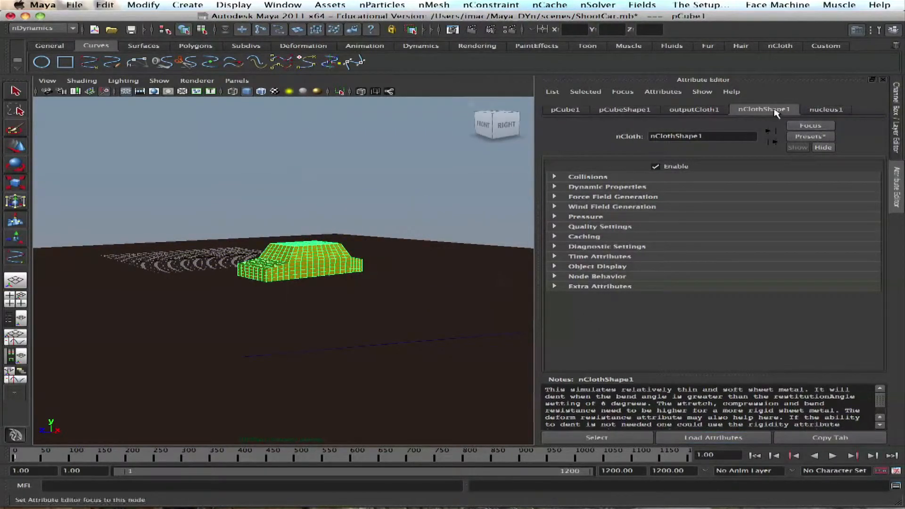
# - Look through the available nCloth presets for the car's nClothShape1 node
pyautogui.click(807, 139)
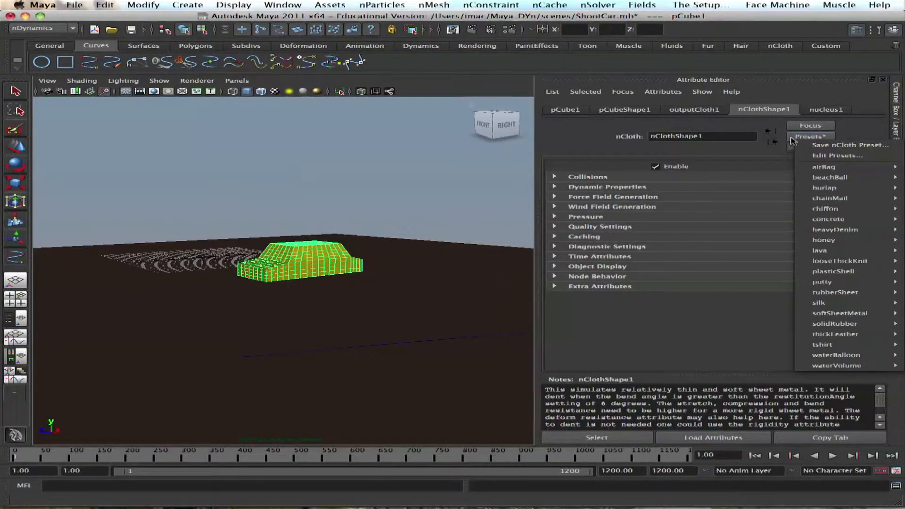
pyautogui.moveTo(853, 318)
pyautogui.click(257, 170)
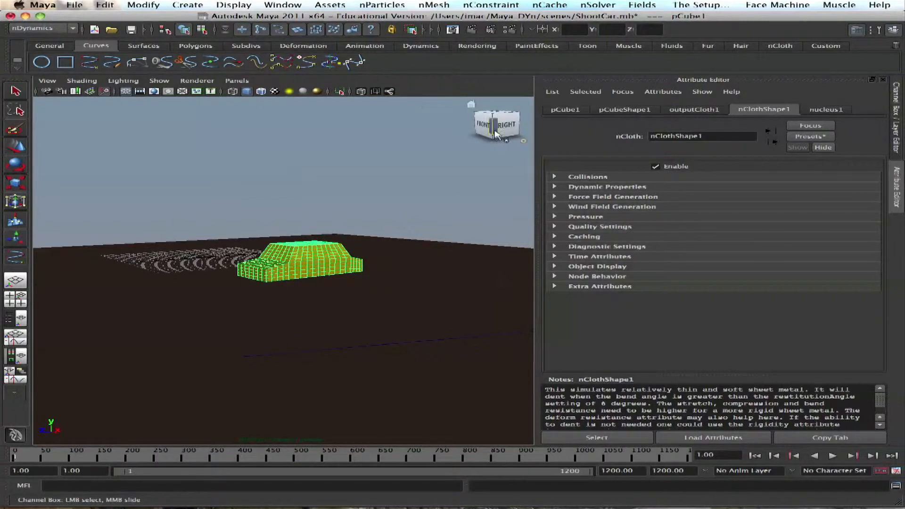
# - Reselect the car and set the Restitution Angle in its nClothShape1 dynamic properties to 1
pyautogui.click(569, 110)
pyautogui.click(753, 111)
pyautogui.click(360, 197)
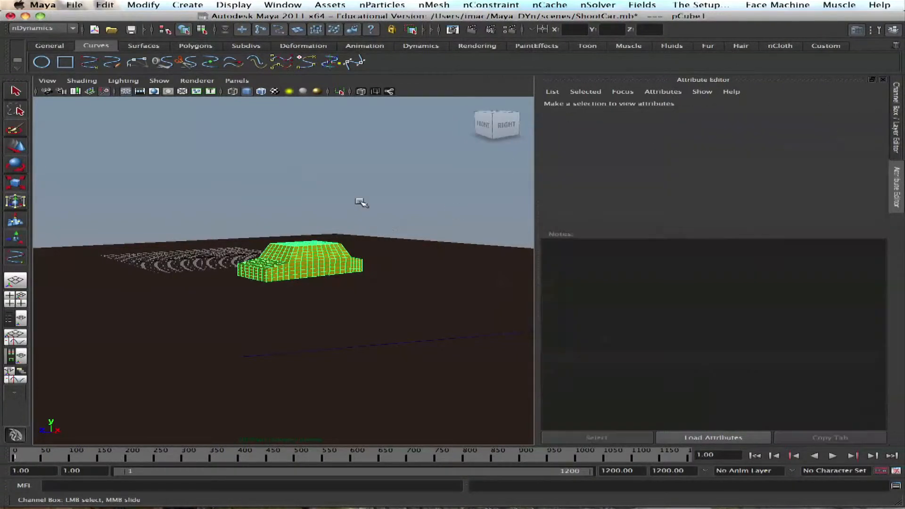
pyautogui.click(341, 252)
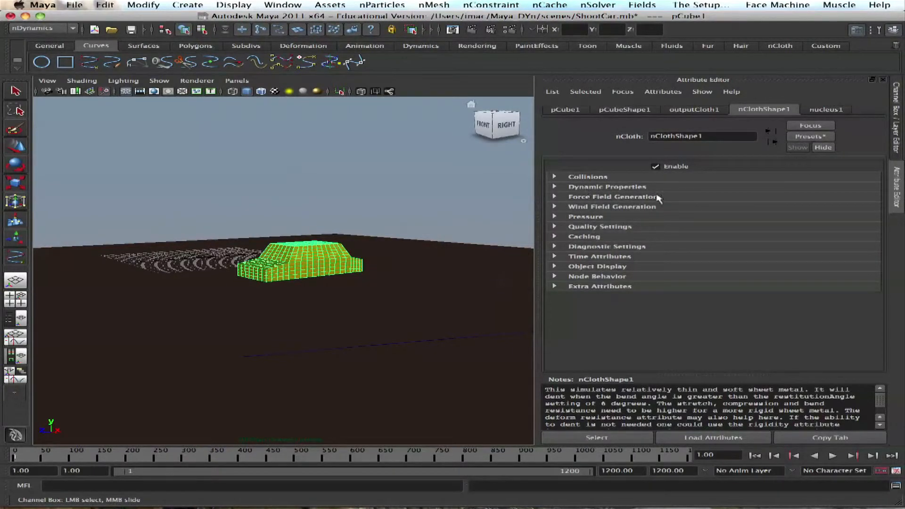
pyautogui.click(623, 187)
pyautogui.click(580, 187)
pyautogui.click(580, 189)
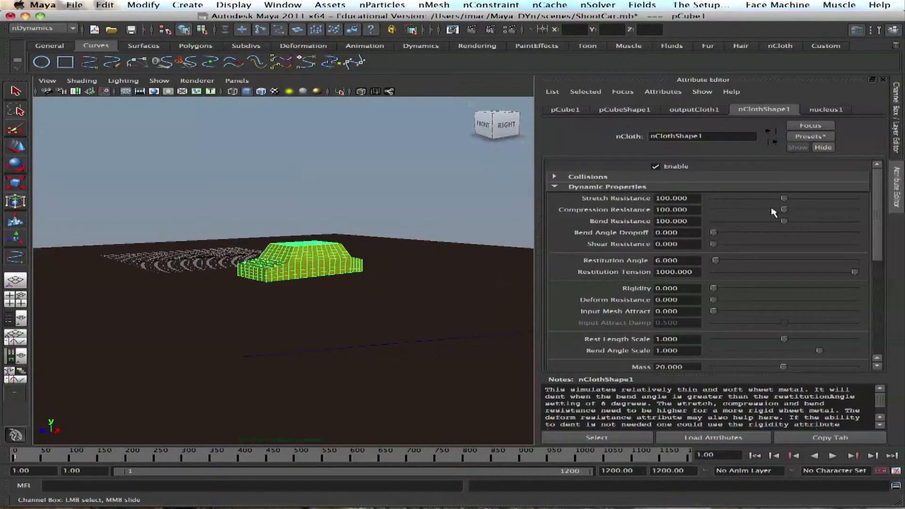
pyautogui.scroll(-5, 876, 189)
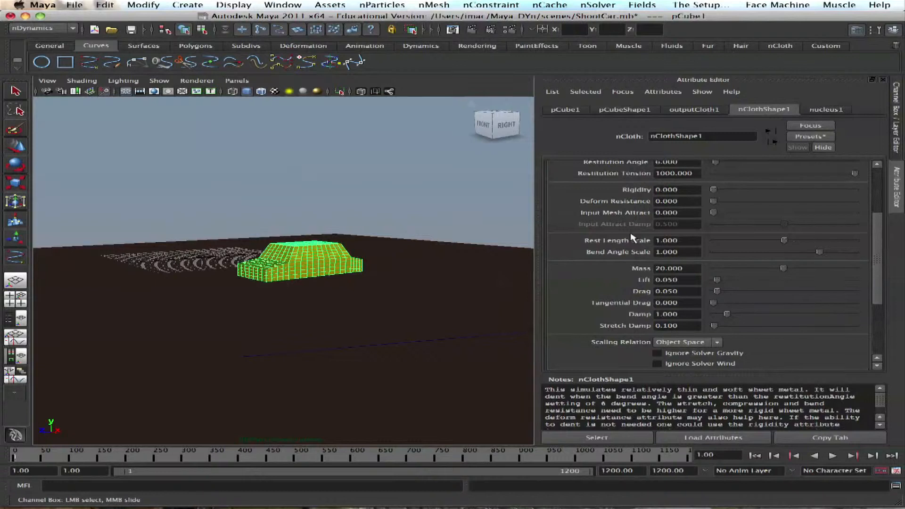
pyautogui.moveTo(875, 239); pyautogui.dragTo(876, 207)
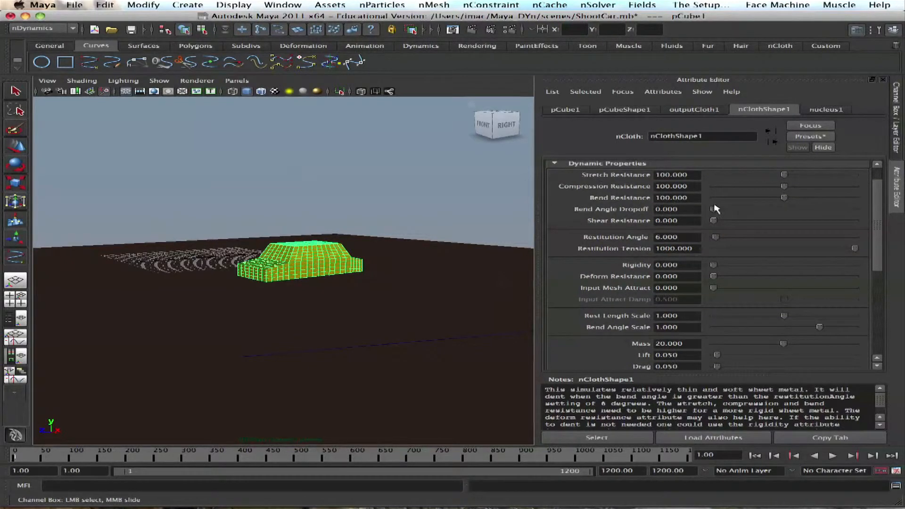
pyautogui.doubleClick(686, 237)
pyautogui.write('1')
pyautogui.press('Return')
# - Set the car's nCloth Mass to 50 and both Lift and Drag to 0
pyautogui.moveTo(880, 226); pyautogui.dragTo(876, 263)
pyautogui.scroll(-2, 870, 264)
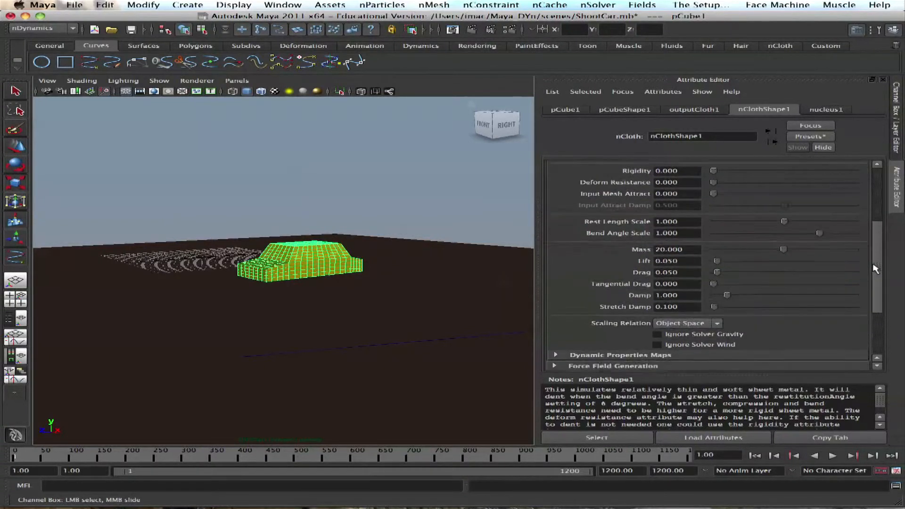
pyautogui.write('50')
pyautogui.click(689, 255)
pyautogui.write('0')
pyautogui.click(690, 267)
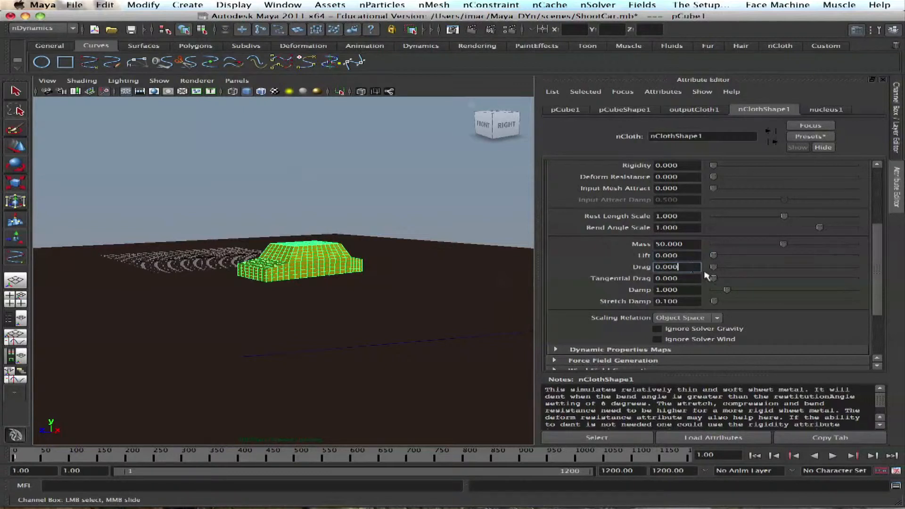
# - Set the car's nCloth Pressure Damping to 1 and turn off Seal Holes
pyautogui.scroll(-1, 864, 290)
pyautogui.moveTo(876, 279); pyautogui.dragTo(882, 317)
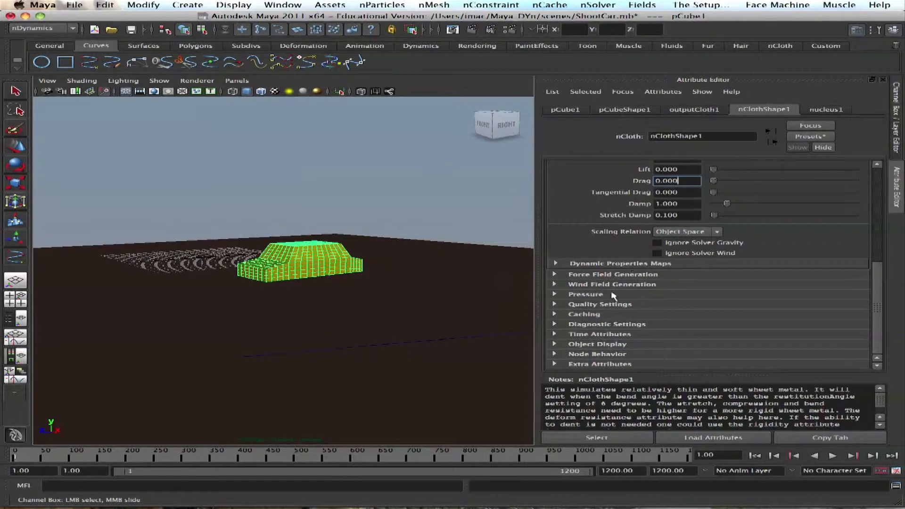
pyautogui.click(575, 295)
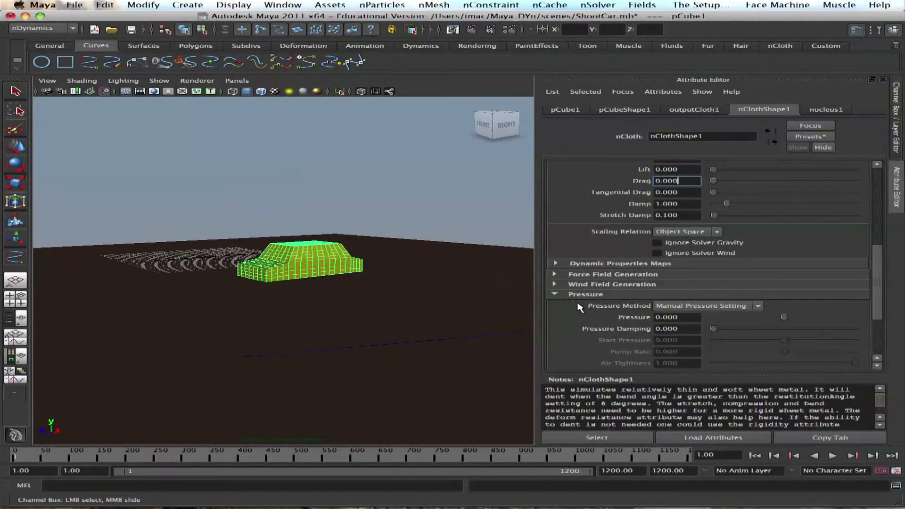
pyautogui.moveTo(877, 267); pyautogui.dragTo(877, 294)
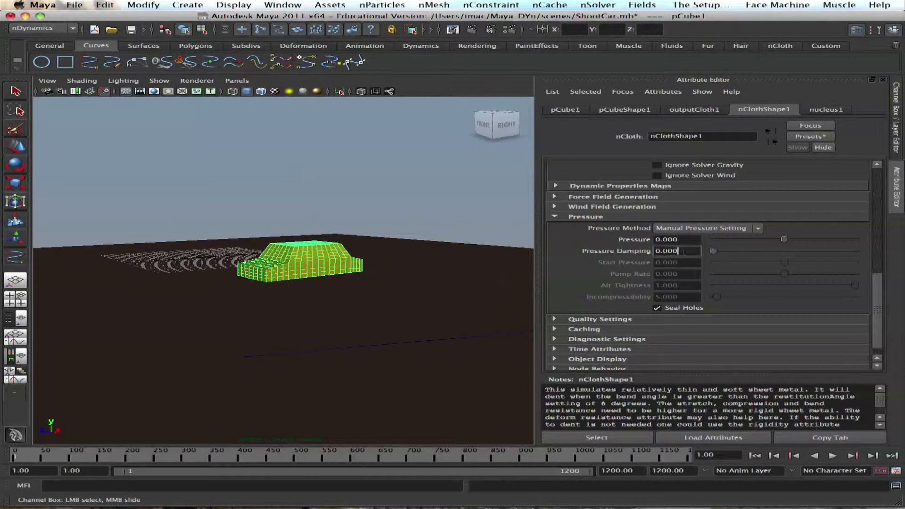
pyautogui.moveTo(715, 253); pyautogui.dragTo(879, 260)
pyautogui.click(658, 308)
pyautogui.keyDown('alt'); pyautogui.moveTo(294, 190); pyautogui.dragTo(279, 194); pyautogui.keyUp('alt')
pyautogui.click(754, 456)
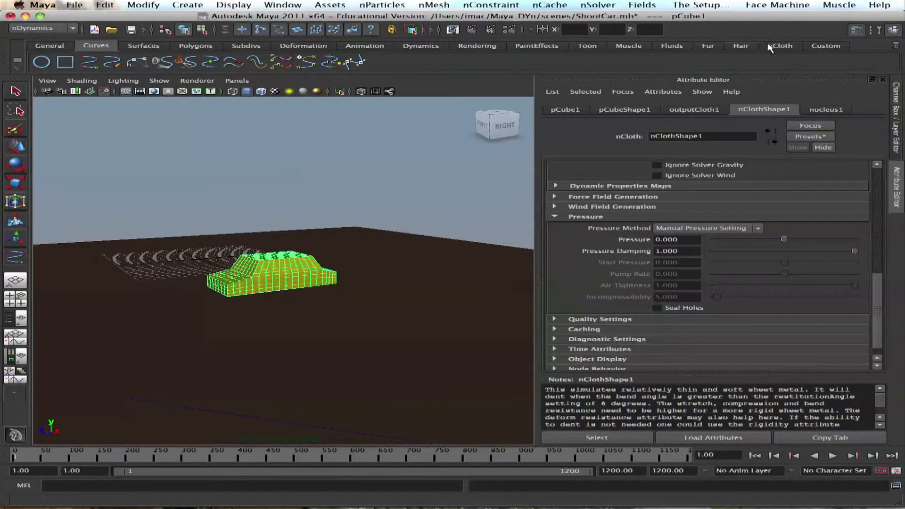
# - Select nParticle1 in the Outliner and raise its Mass to 10 in nParticleShape1's dynamic properties
pyautogui.click(281, 6)
pyautogui.click(292, 84)
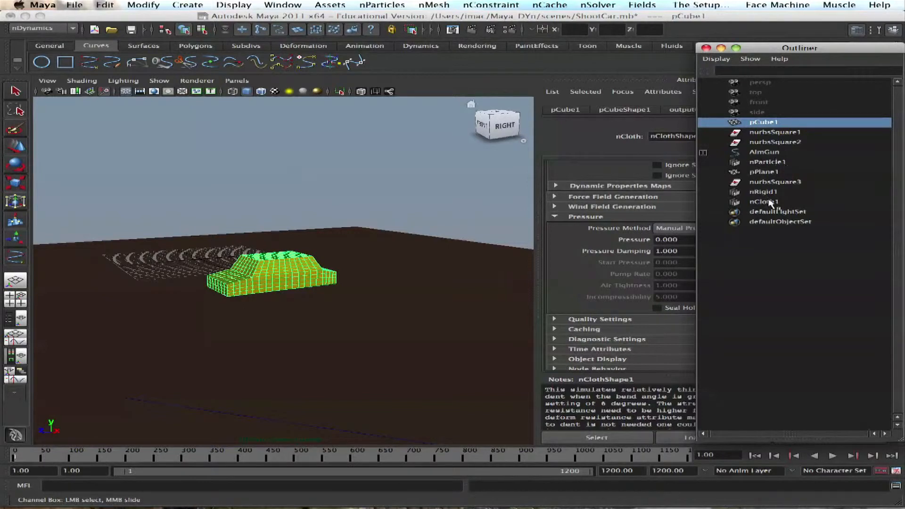
pyautogui.click(768, 162)
pyautogui.moveTo(838, 44); pyautogui.dragTo(277, 214)
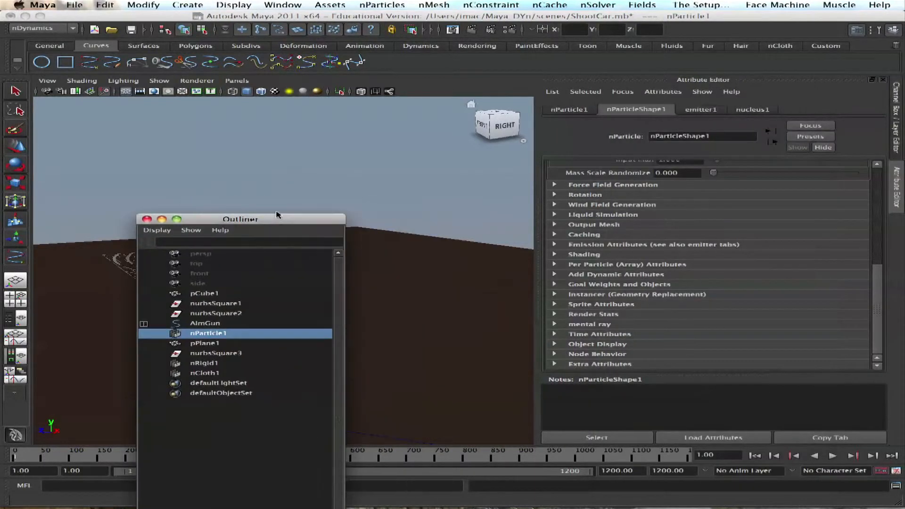
pyautogui.scroll(10, 866, 231)
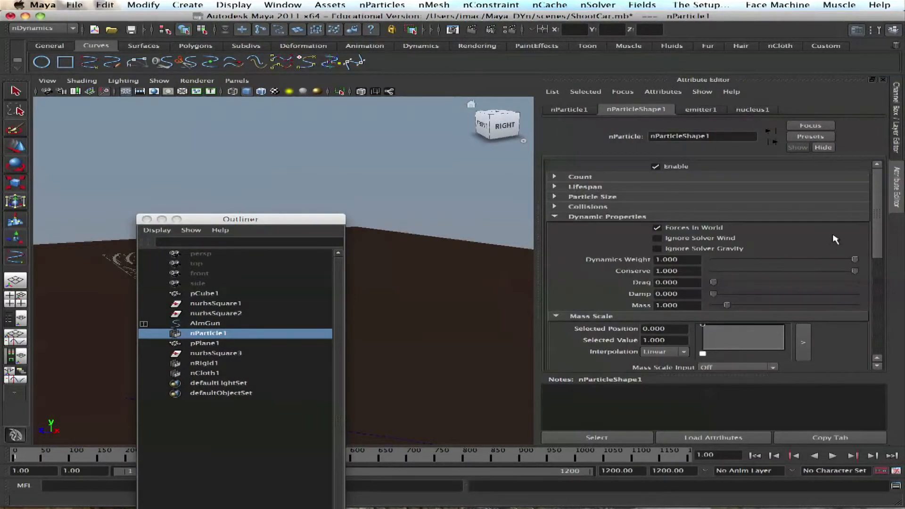
pyautogui.moveTo(727, 305); pyautogui.dragTo(855, 305)
pyautogui.moveTo(298, 223); pyautogui.dragTo(718, 49)
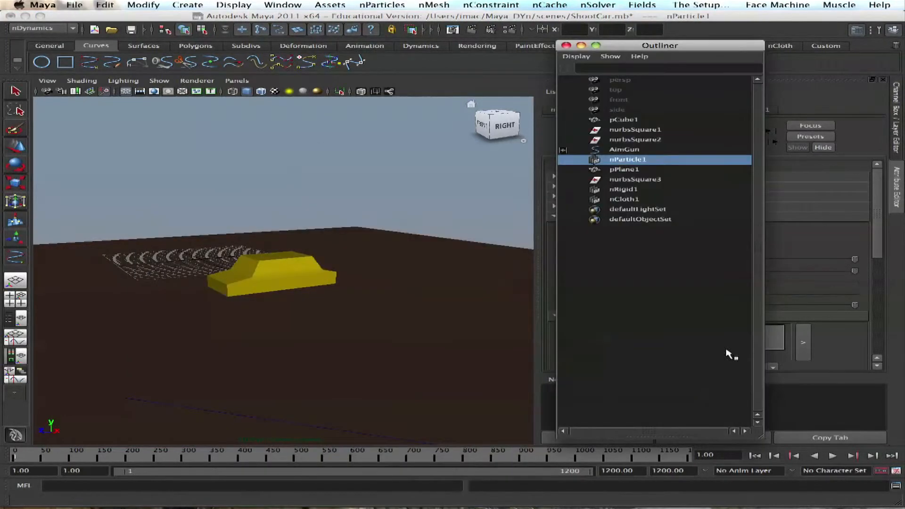
# - Play the simulation to watch the heavier particles hit the car, stop it and inspect the whole scene including the gun
pyautogui.click(833, 456)
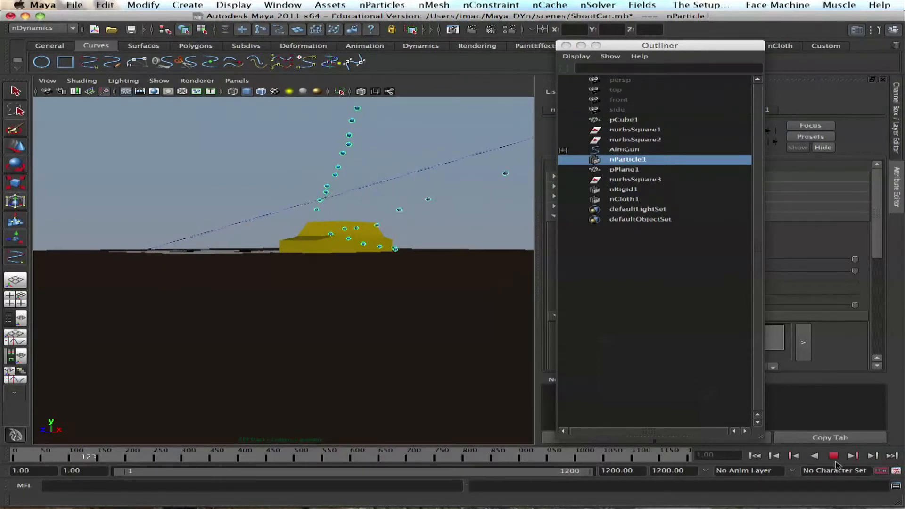
pyautogui.press('Escape')
pyautogui.hotkey('alt', 'v')
pyautogui.press('Escape')
pyautogui.click(403, 236)
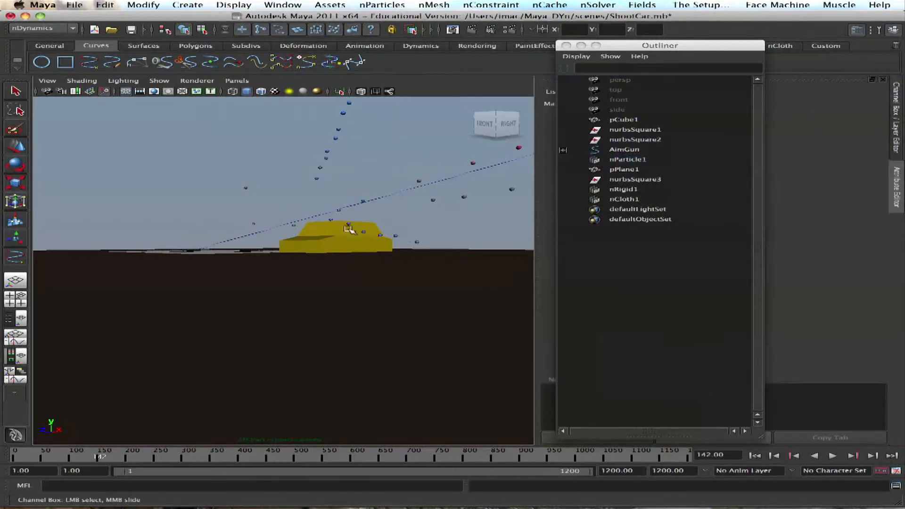
pyautogui.keyDown('alt'); pyautogui.moveTo(349, 231); pyautogui.dragTo(348, 245); pyautogui.keyUp('alt')
pyautogui.keyDown('alt'); pyautogui.moveTo(348, 245); pyautogui.dragTo(374, 273, button='right'); pyautogui.keyUp('alt')
pyautogui.keyDown('alt'); pyautogui.moveTo(374, 273); pyautogui.dragTo(333, 281); pyautogui.keyUp('alt')
pyautogui.keyDown('alt'); pyautogui.moveTo(333, 280); pyautogui.dragTo(226, 236, button='right'); pyautogui.keyUp('alt')
pyautogui.keyDown('alt'); pyautogui.moveTo(264, 245); pyautogui.dragTo(344, 253); pyautogui.keyUp('alt')
pyautogui.keyDown('alt'); pyautogui.moveTo(344, 253); pyautogui.dragTo(265, 279, button='middle'); pyautogui.keyUp('alt')
pyautogui.keyDown('alt'); pyautogui.moveTo(264, 280); pyautogui.dragTo(283, 281); pyautogui.keyUp('alt')
# - Select nParticle1 and set its particle size Radius to 0.3
pyautogui.click(193, 237)
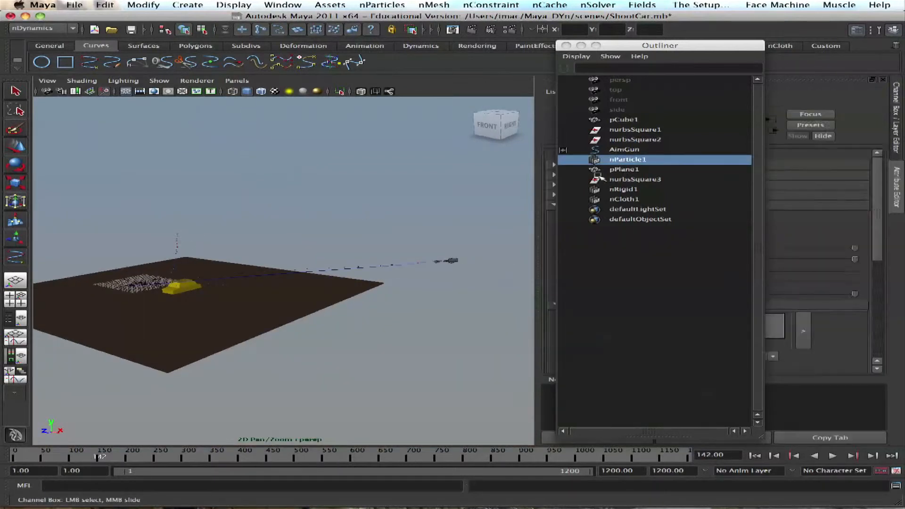
pyautogui.moveTo(700, 45); pyautogui.dragTo(471, 103)
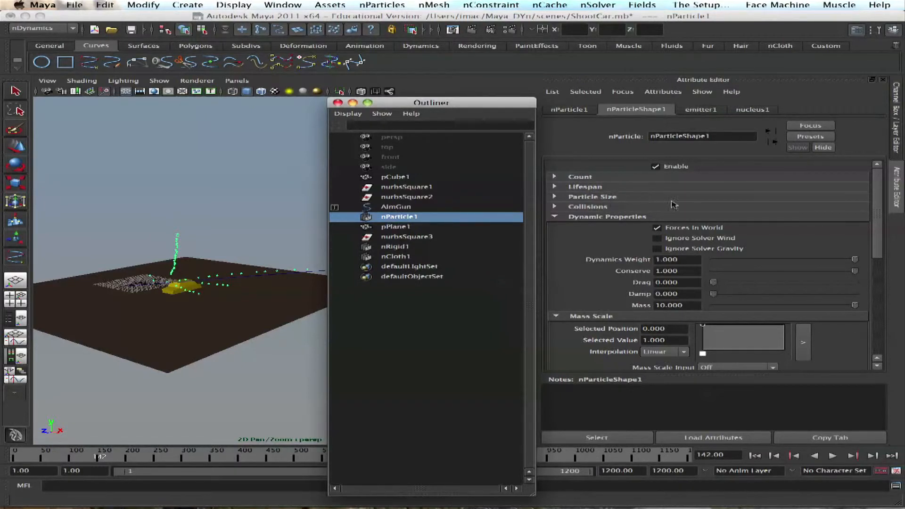
pyautogui.click(648, 197)
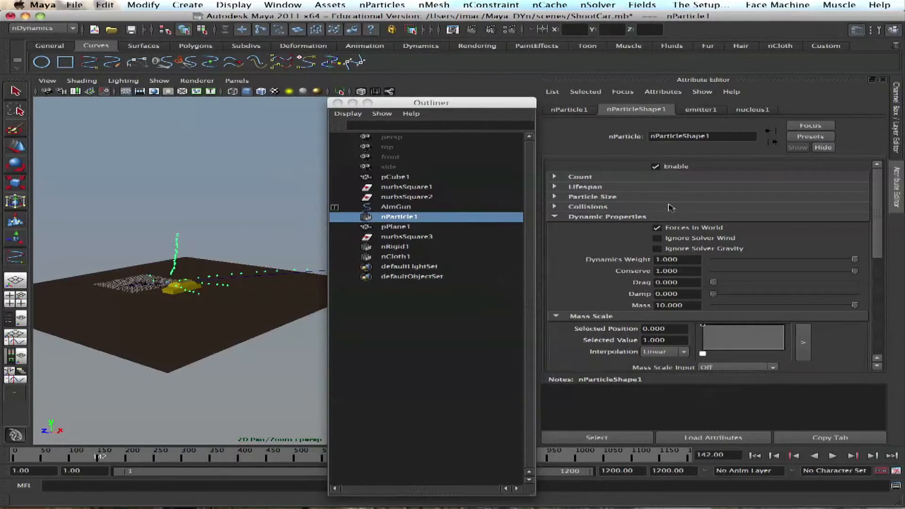
pyautogui.click(679, 209)
pyautogui.write('0.400')
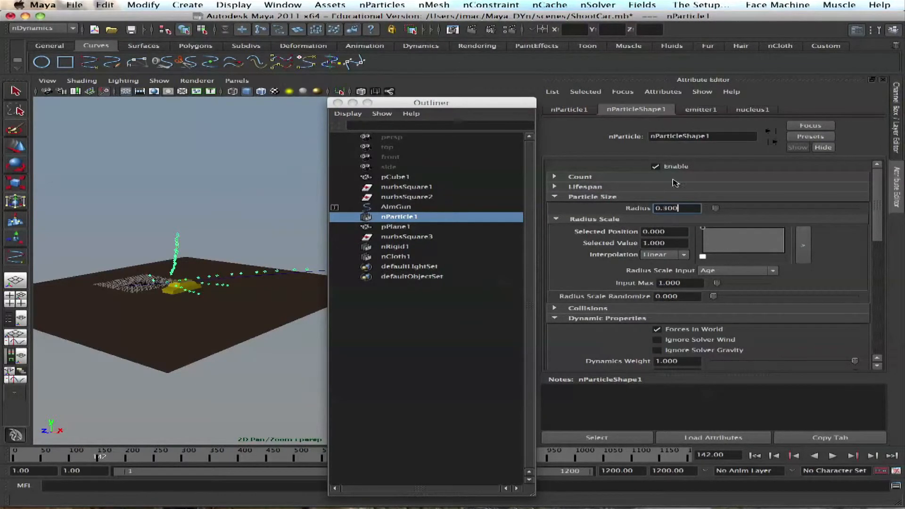
# - Set nParticleShape1's Lifespan Mode to Constant with a Lifespan of 4
pyautogui.click(694, 188)
pyautogui.click(695, 199)
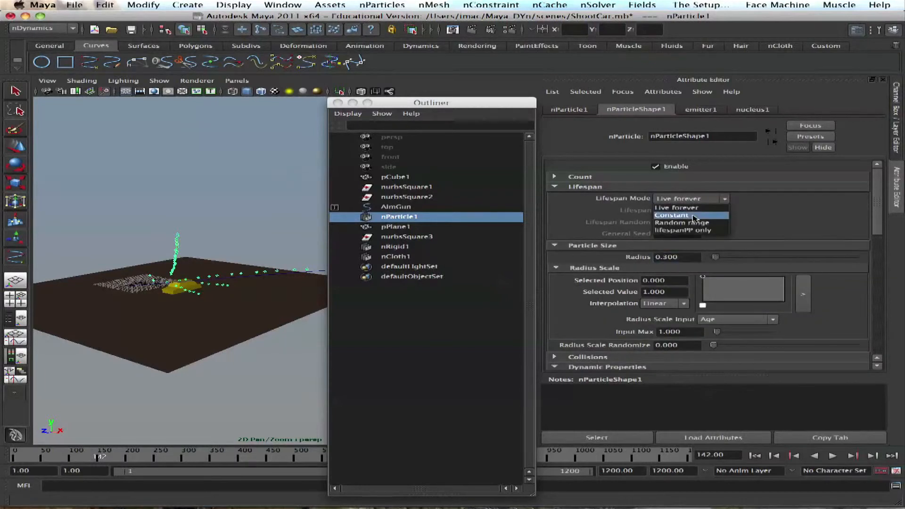
pyautogui.click(691, 216)
pyautogui.click(688, 212)
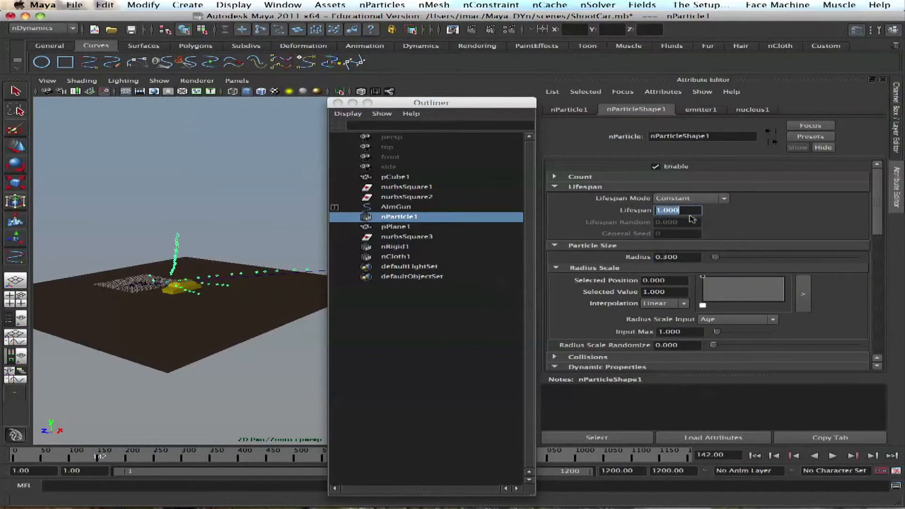
pyautogui.write('4')
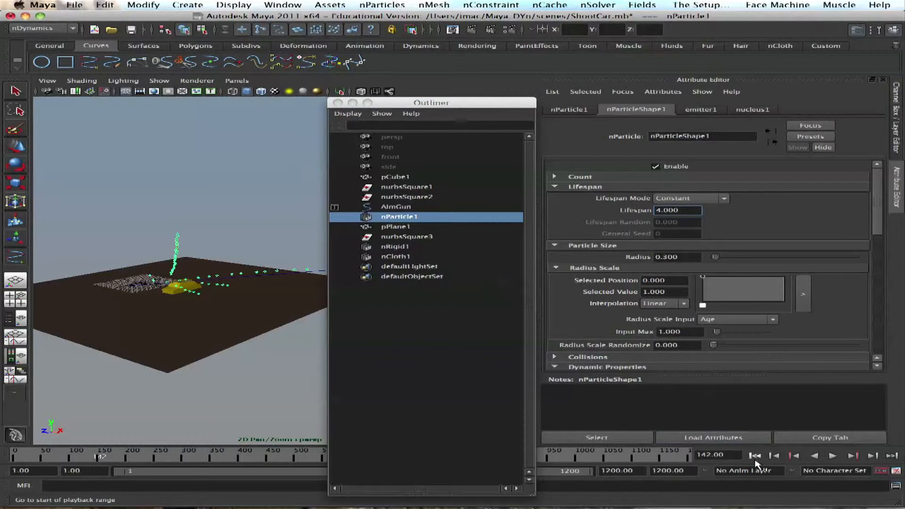
pyautogui.click(755, 456)
pyautogui.click(833, 455)
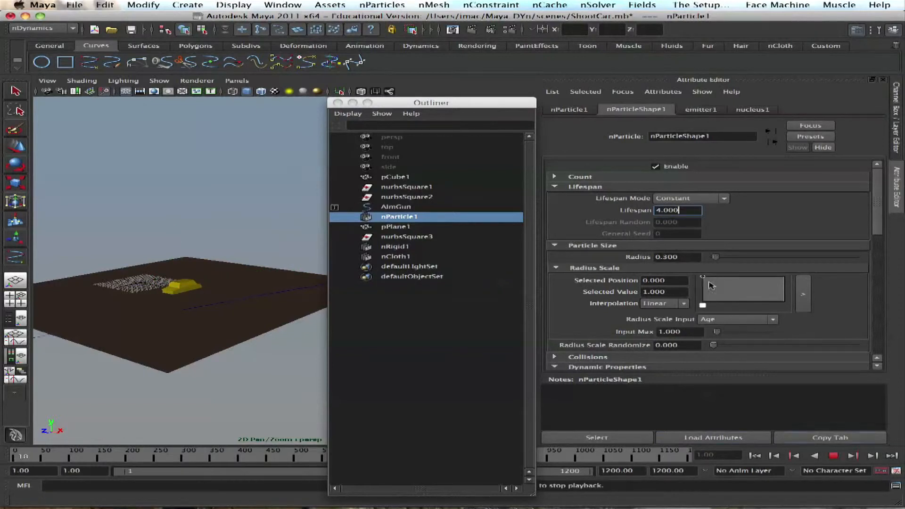
pyautogui.press('Escape')
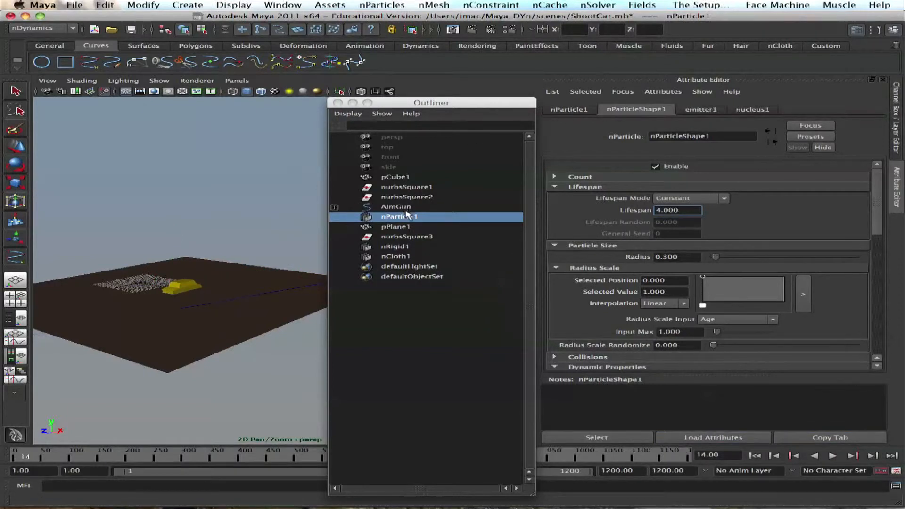
# - Set the rate of emitter1 under AimGun to 5 particles per second and replay the simulation from the start
pyautogui.click(335, 207)
pyautogui.click(344, 226)
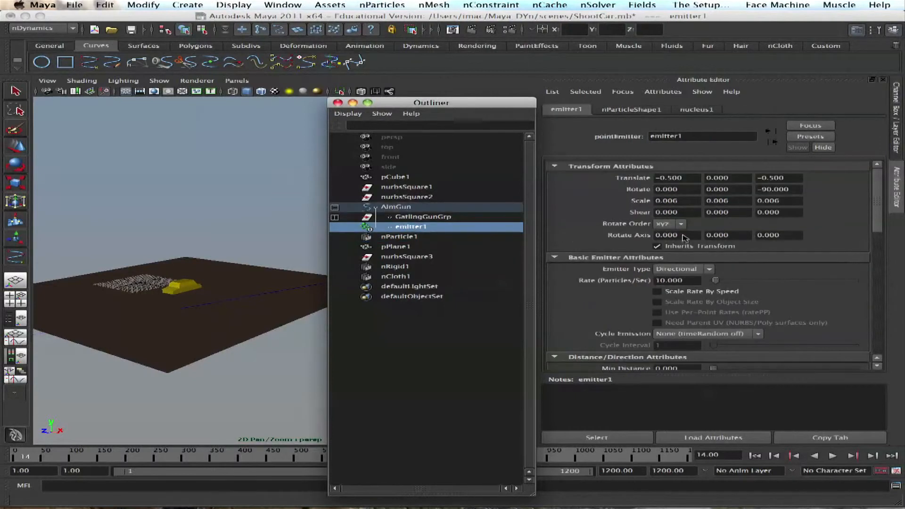
pyautogui.click(683, 281)
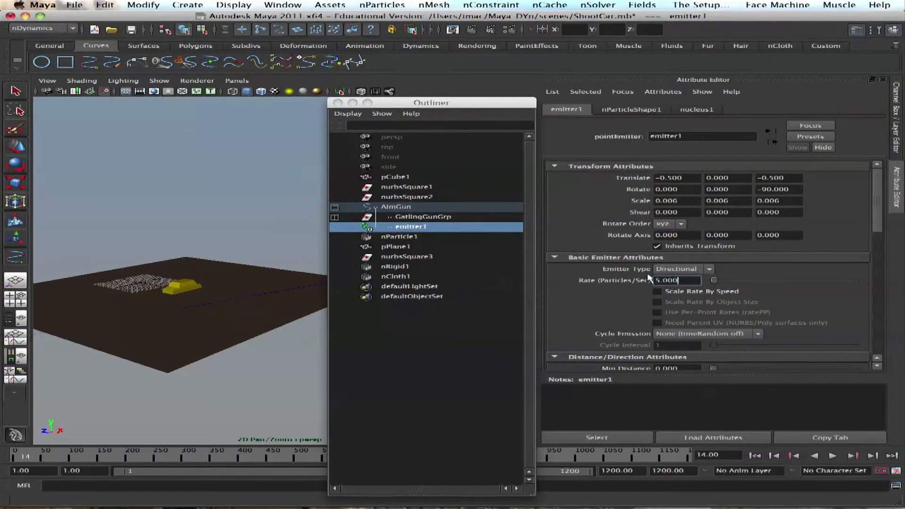
pyautogui.moveTo(390, 104); pyautogui.dragTo(683, 16)
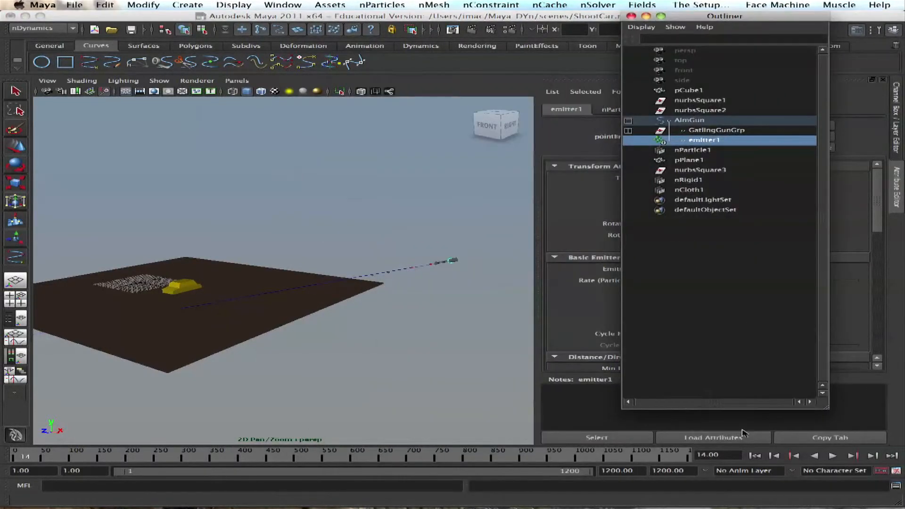
pyautogui.click(755, 456)
pyautogui.click(834, 456)
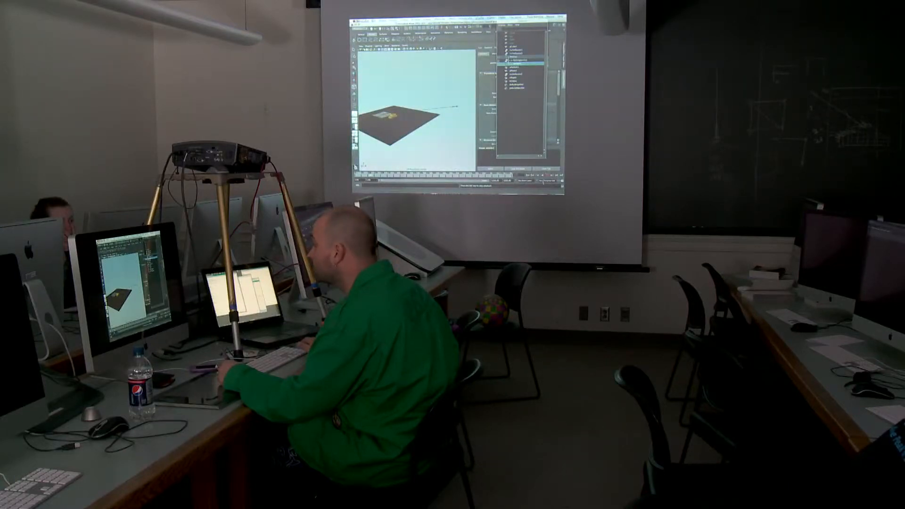
pyautogui.click(547, 177)
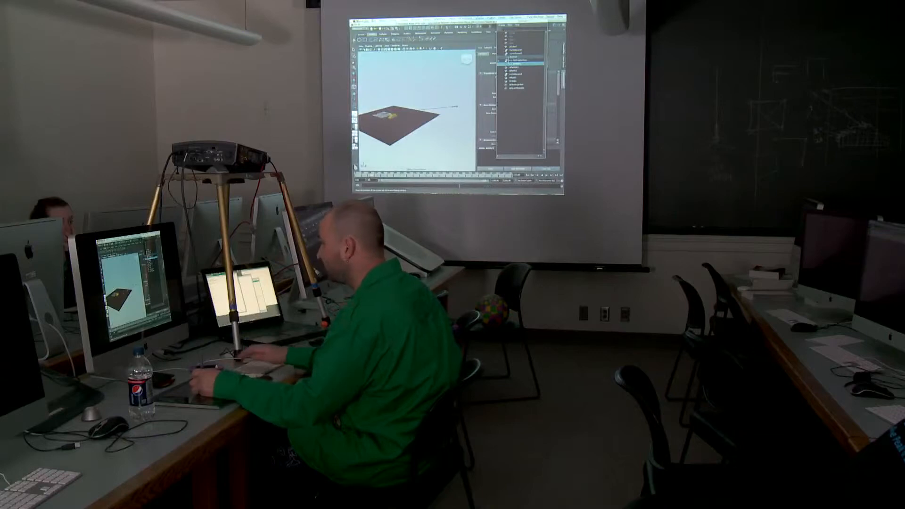
pyautogui.keyDown('alt'); pyautogui.moveTo(412, 121); pyautogui.dragTo(412, 116); pyautogui.keyUp('alt')
pyautogui.keyDown('alt'); pyautogui.moveTo(411, 116); pyautogui.dragTo(437, 118, button='right'); pyautogui.keyUp('alt')
pyautogui.keyDown('alt'); pyautogui.moveTo(438, 118); pyautogui.dragTo(430, 123); pyautogui.keyUp('alt')
pyautogui.keyDown('alt'); pyautogui.moveTo(431, 123); pyautogui.dragTo(426, 126, button='right'); pyautogui.keyUp('alt')
pyautogui.keyDown('alt'); pyautogui.moveTo(427, 127); pyautogui.dragTo(416, 124); pyautogui.keyUp('alt')
pyautogui.click(408, 115)
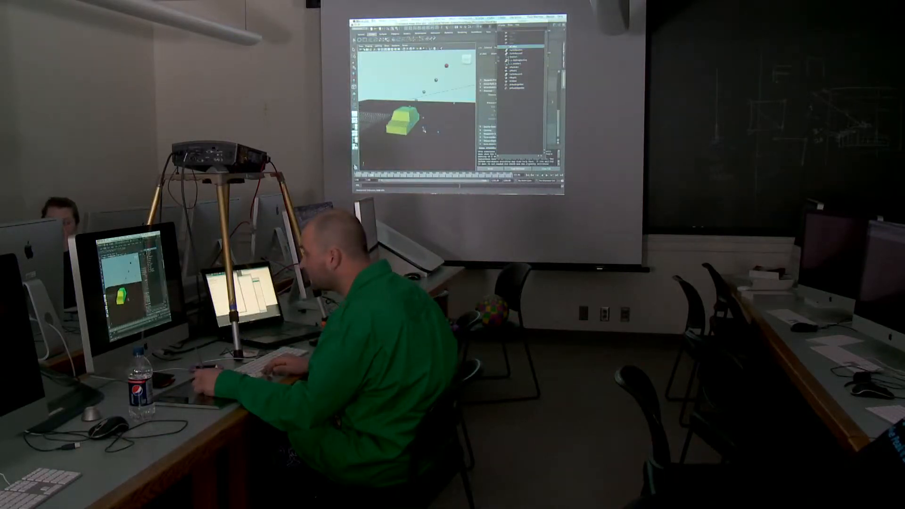
pyautogui.click(417, 124)
pyautogui.click(415, 119)
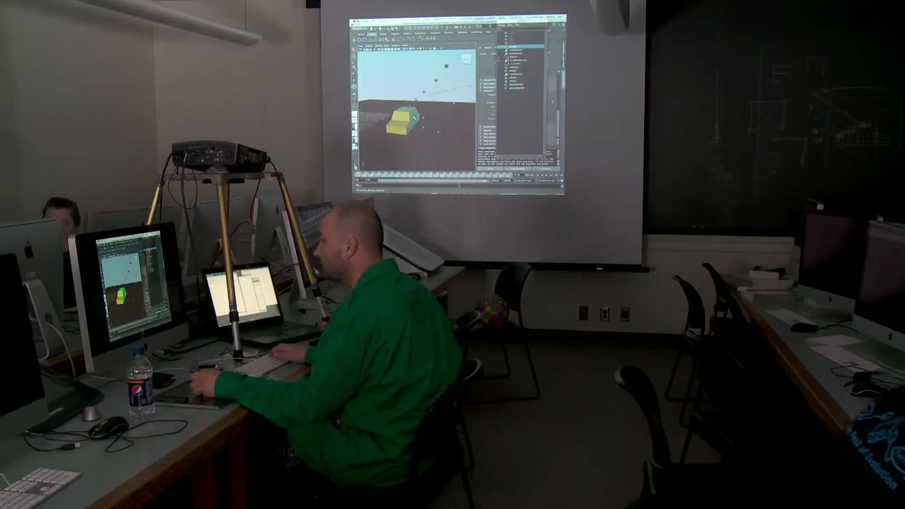
# - Delete the selected car, play the simulation while viewing the ground plane, and rewind to the first frame
pyautogui.press('Delete')
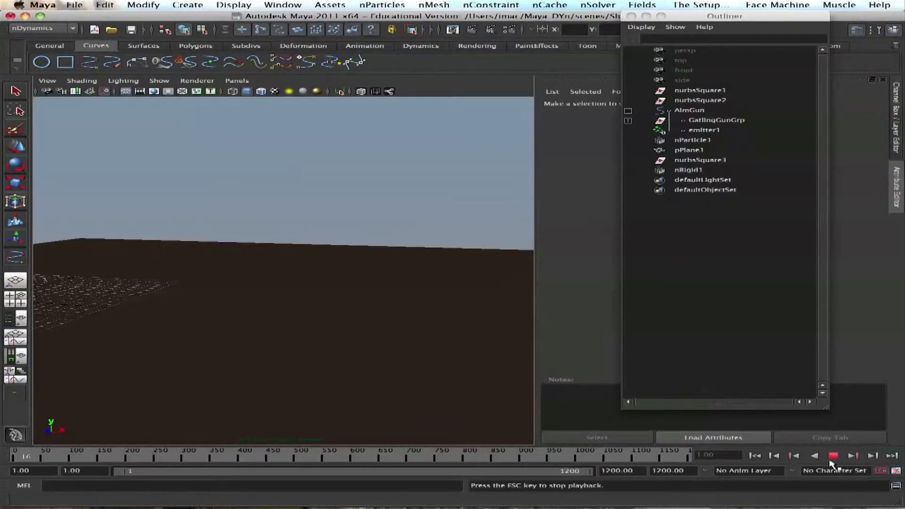
pyautogui.keyDown('alt'); pyautogui.moveTo(381, 374); pyautogui.dragTo(315, 344); pyautogui.keyUp('alt')
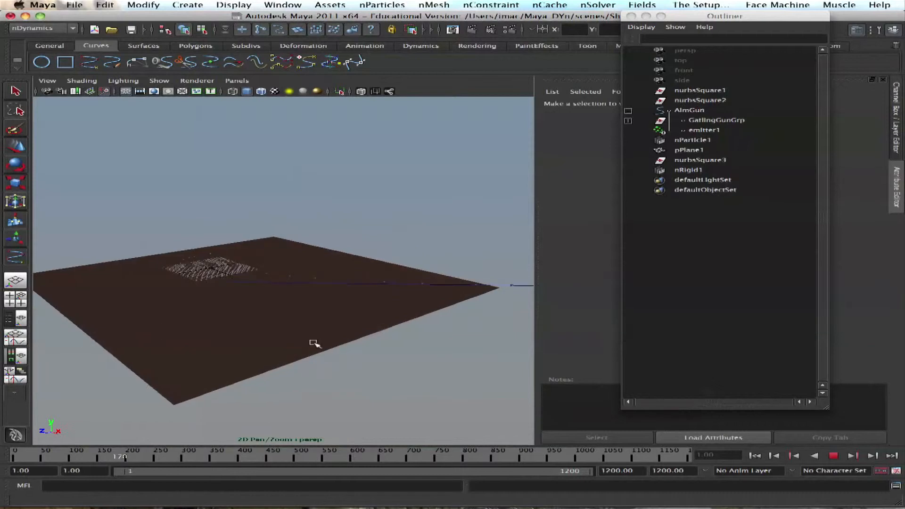
pyautogui.click(835, 455)
pyautogui.click(755, 456)
# - Create a polygon cube, scale it uniformly to about 9 and place it on the ground at about X 21.4, Y 4.7
pyautogui.click(199, 46)
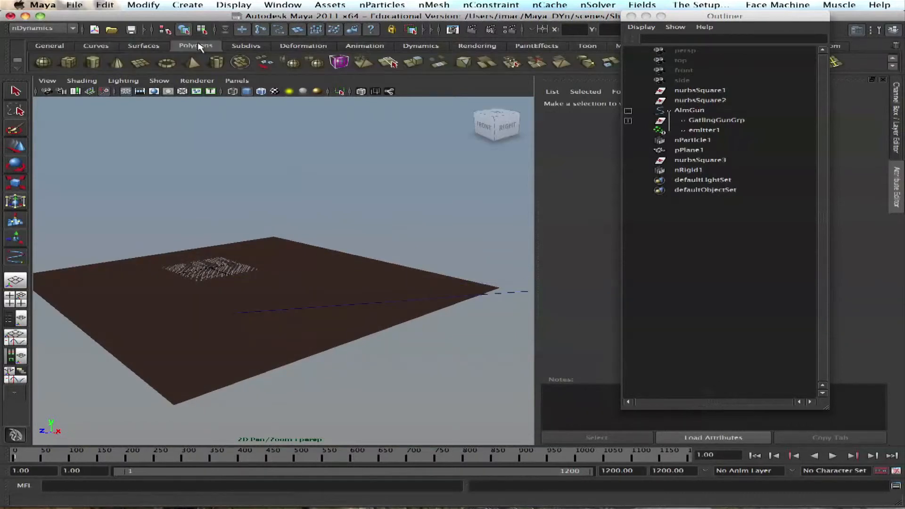
pyautogui.click(68, 62)
pyautogui.scroll(2, 213, 279)
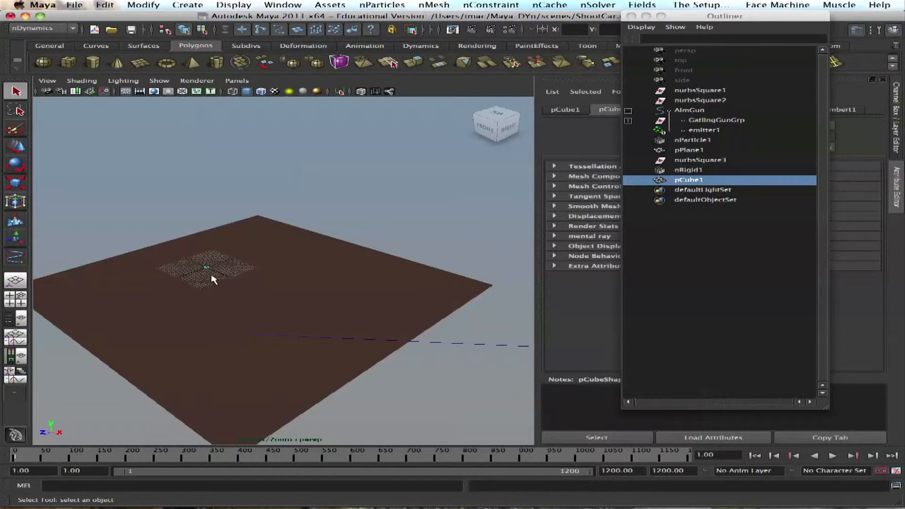
pyautogui.press('r')
pyautogui.moveTo(206, 267); pyautogui.dragTo(273, 291)
pyautogui.press('w')
pyautogui.moveTo(249, 257); pyautogui.dragTo(248, 247)
# - Set pCube1's Subdivisions Width, Height and Depth to 5
pyautogui.moveTo(693, 16); pyautogui.dragTo(466, 253)
pyautogui.click(893, 30)
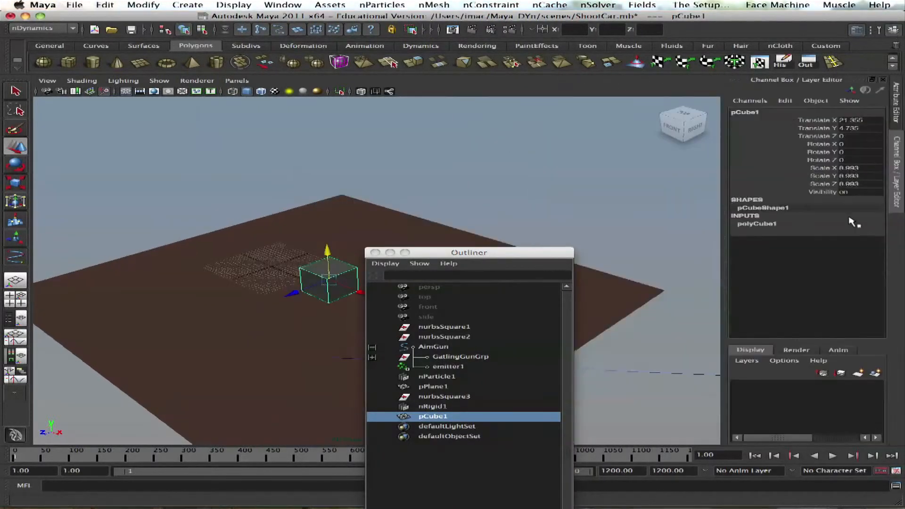
pyautogui.click(774, 224)
pyautogui.moveTo(847, 257); pyautogui.dragTo(842, 272)
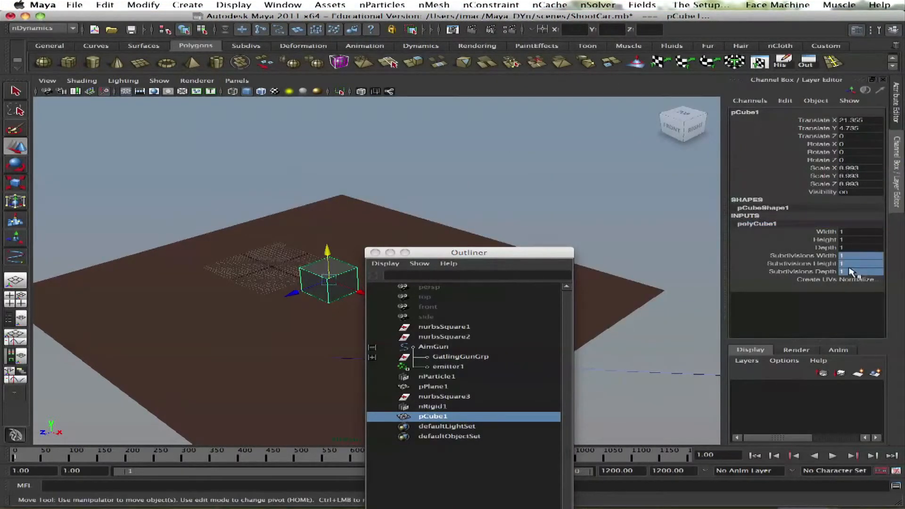
pyautogui.write('5')
pyautogui.press('Return')
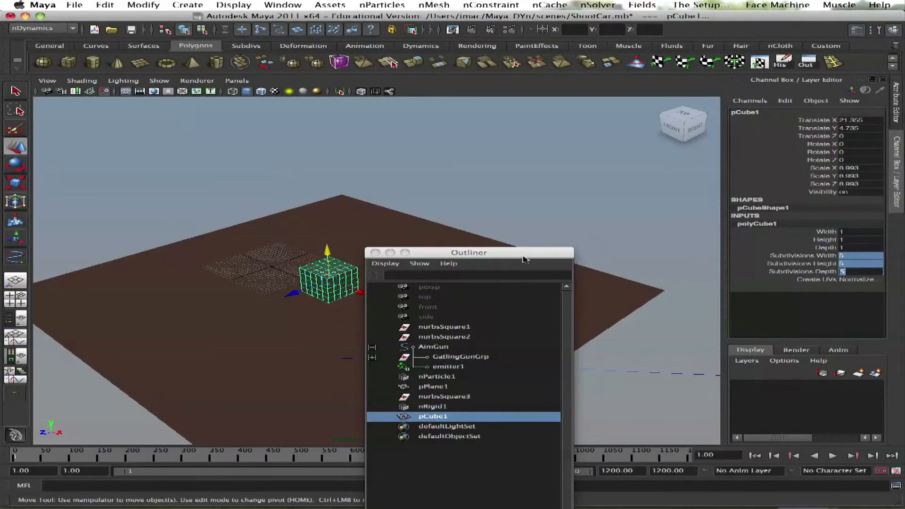
# - Convert pCube1 to an nCloth object and play the simulation briefly to test it
pyautogui.moveTo(525, 259); pyautogui.dragTo(624, 153)
pyautogui.keyDown('alt'); pyautogui.moveTo(349, 194); pyautogui.dragTo(429, 246); pyautogui.keyUp('alt')
pyautogui.click(430, 292)
pyautogui.click(307, 243)
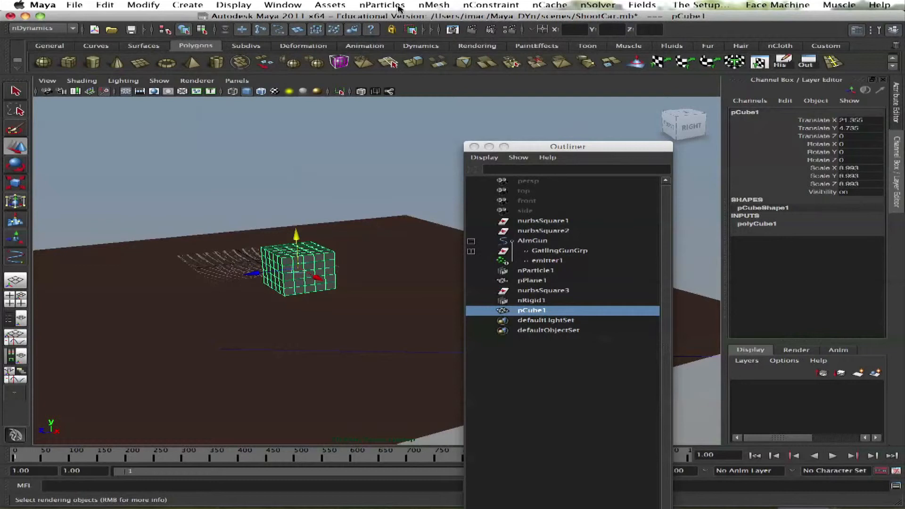
pyautogui.click(434, 5)
pyautogui.click(459, 29)
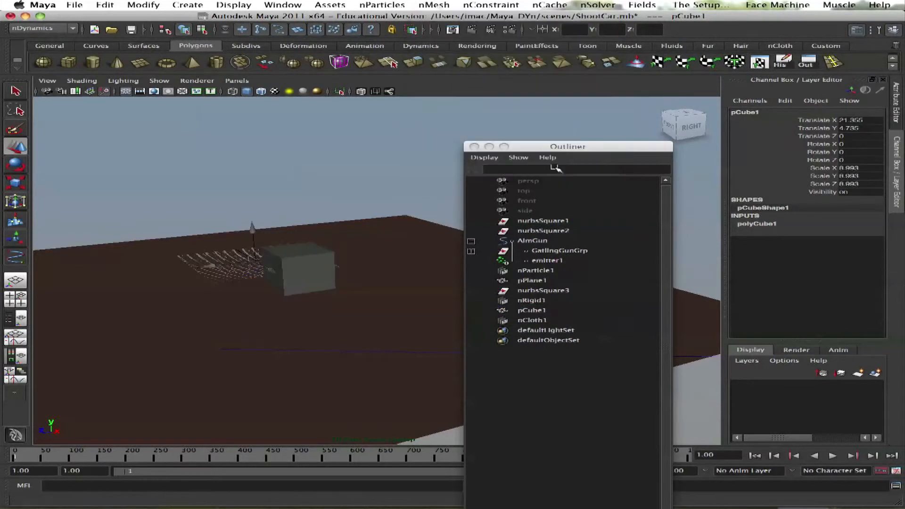
pyautogui.click(833, 457)
pyautogui.click(834, 457)
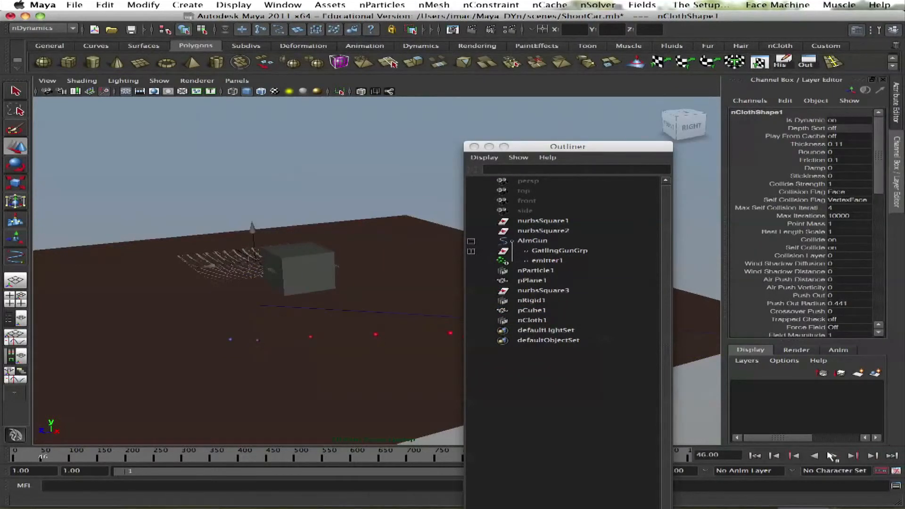
# - Set nucleus1's Gravity to 9.8 and its Gravity Direction Y to -1, and continue the simulation as a test
pyautogui.click(289, 263)
pyautogui.click(851, 30)
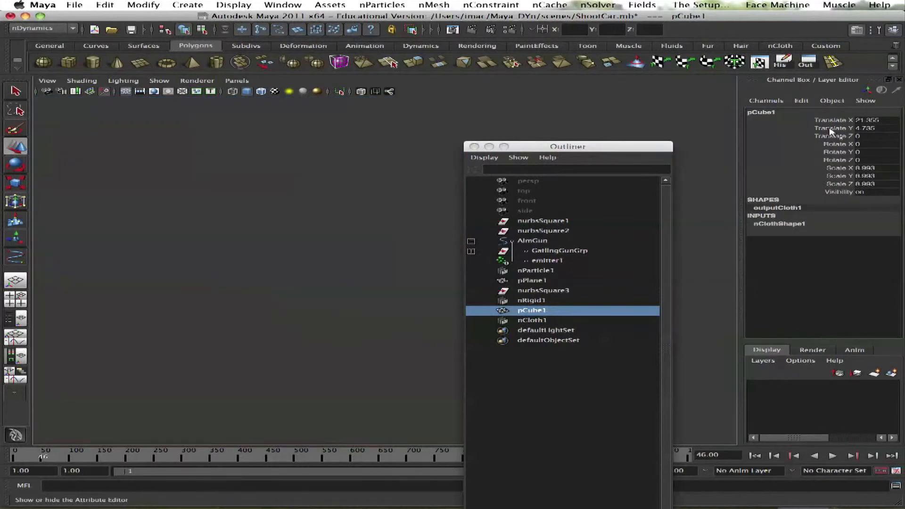
pyautogui.click(826, 109)
pyautogui.moveTo(641, 151); pyautogui.dragTo(523, 257)
pyautogui.click(679, 187)
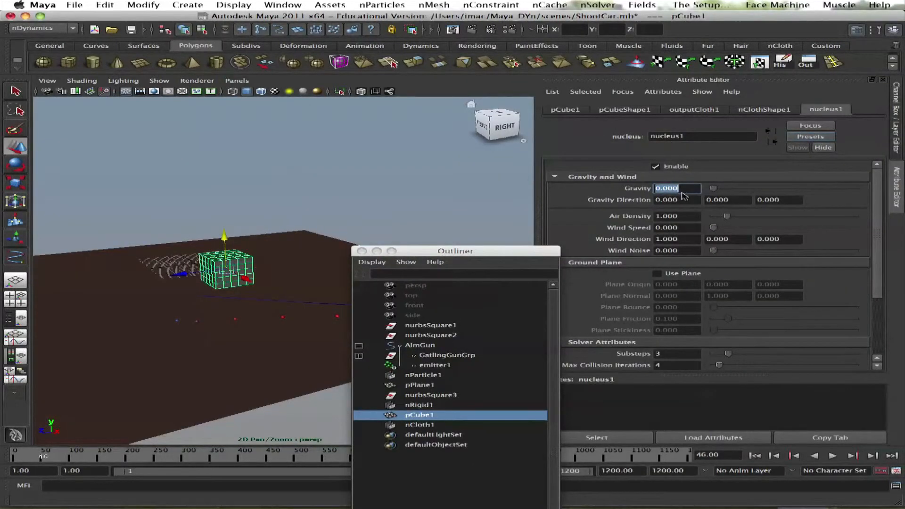
pyautogui.write('9.8')
pyautogui.click(710, 202)
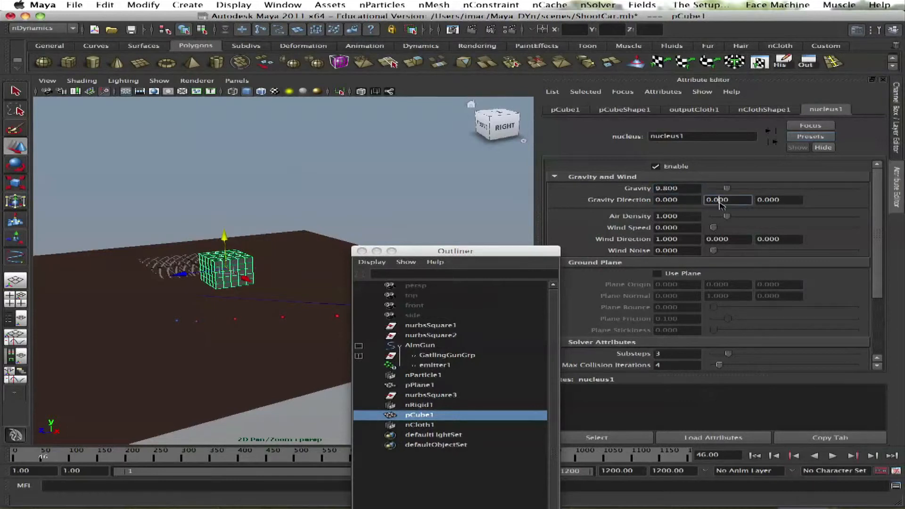
pyautogui.write('-1')
pyautogui.press('Return')
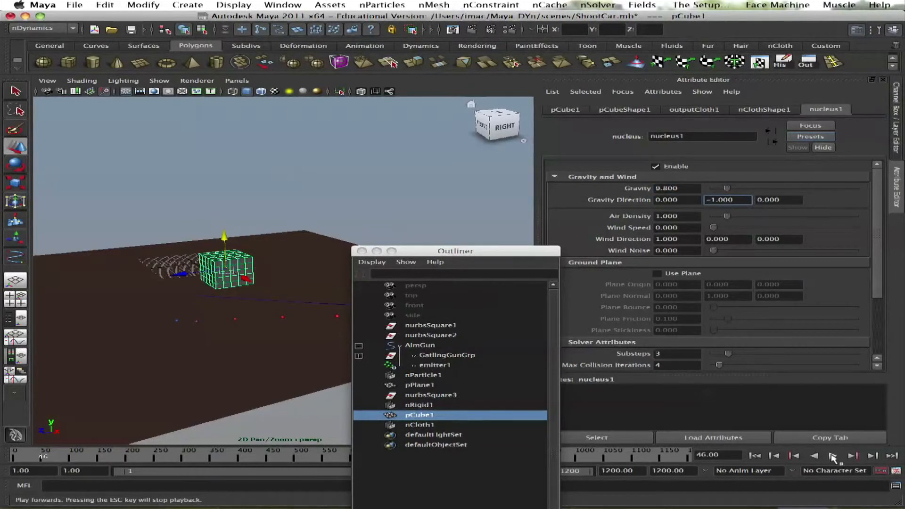
pyautogui.click(832, 455)
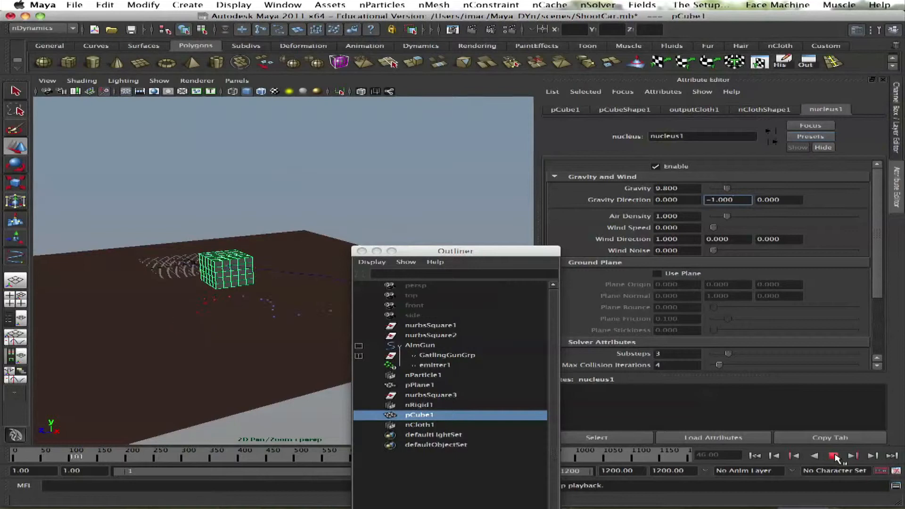
pyautogui.click(835, 456)
# - Replace the cube's nClothShape1 settings with the softSheetMetal preset and play the simulation from the start
pyautogui.click(287, 234)
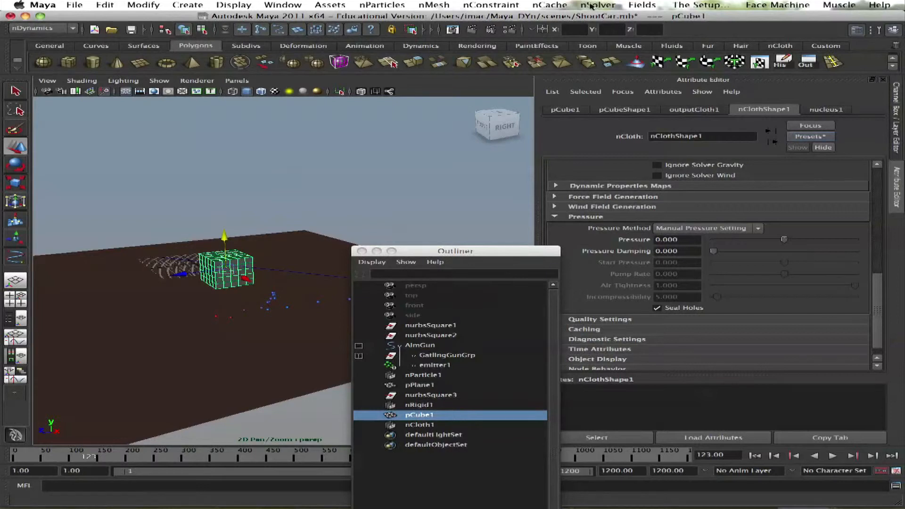
pyautogui.click(755, 456)
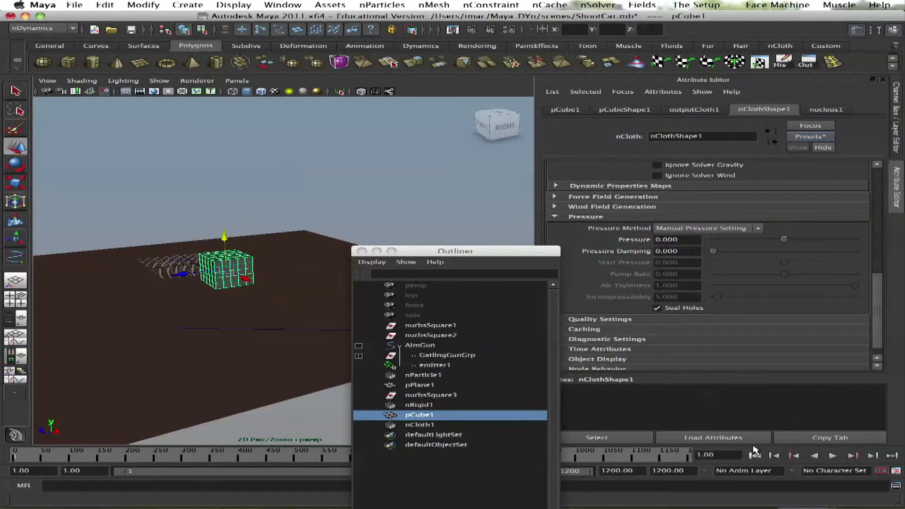
pyautogui.click(811, 136)
pyautogui.moveTo(839, 313)
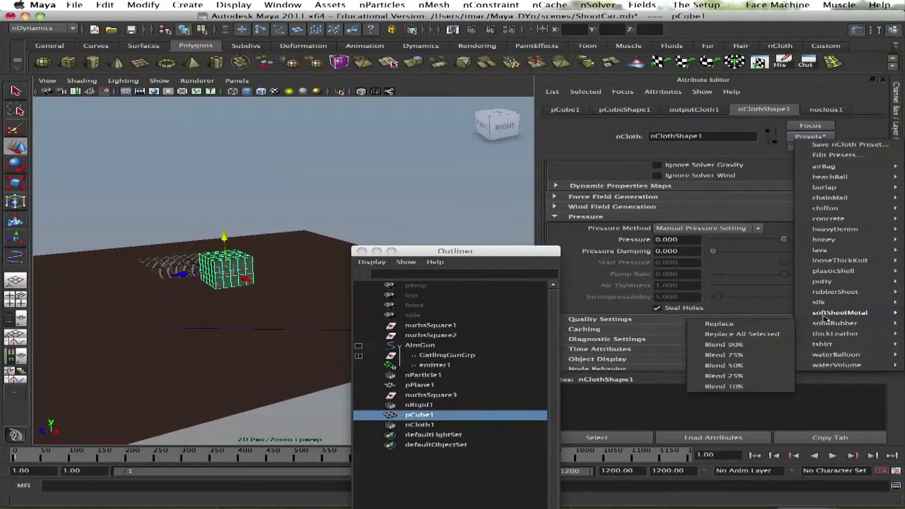
pyautogui.click(772, 323)
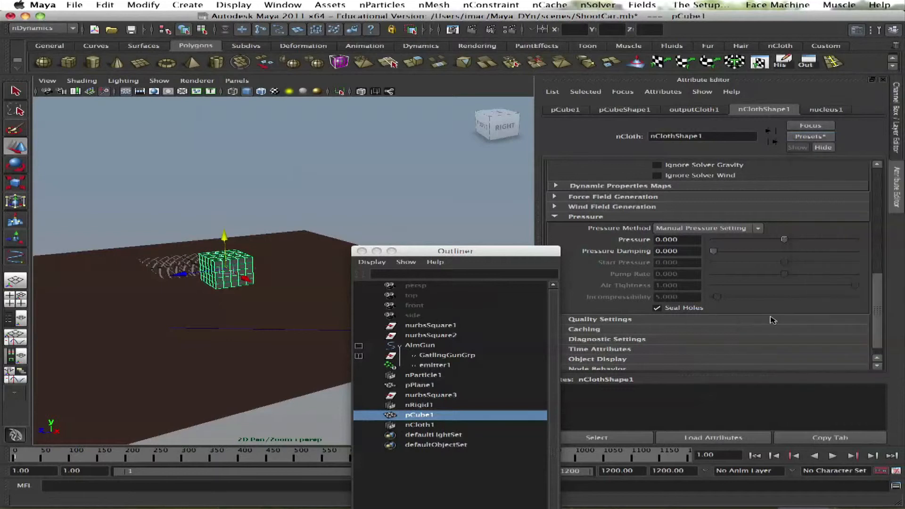
pyautogui.click(833, 456)
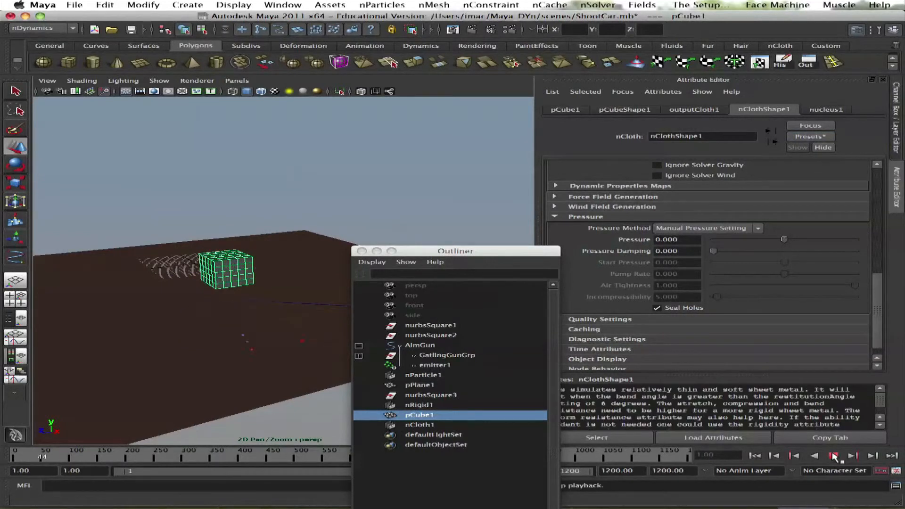
pyautogui.click(835, 456)
pyautogui.click(243, 255)
pyautogui.click(242, 255)
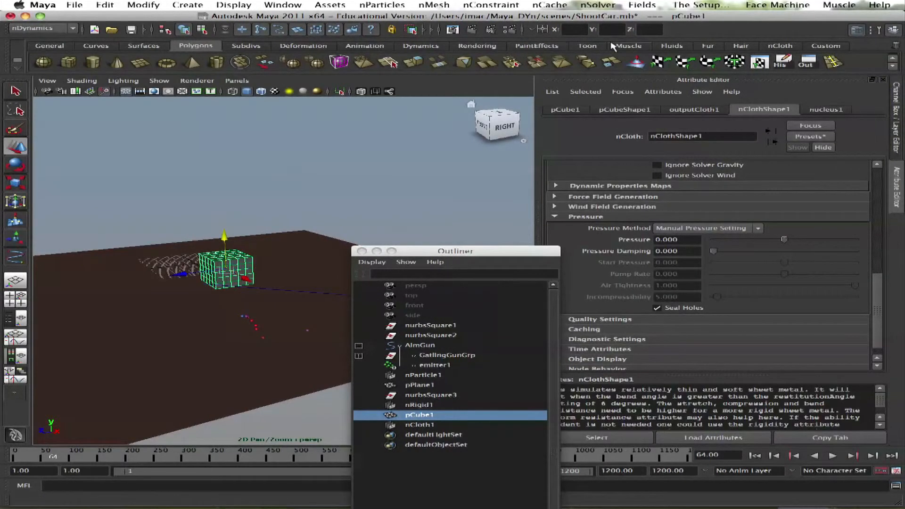
# - Enable Use Plane in nucleus1's Ground Plane settings and replay the simulation from the first frame
pyautogui.click(823, 109)
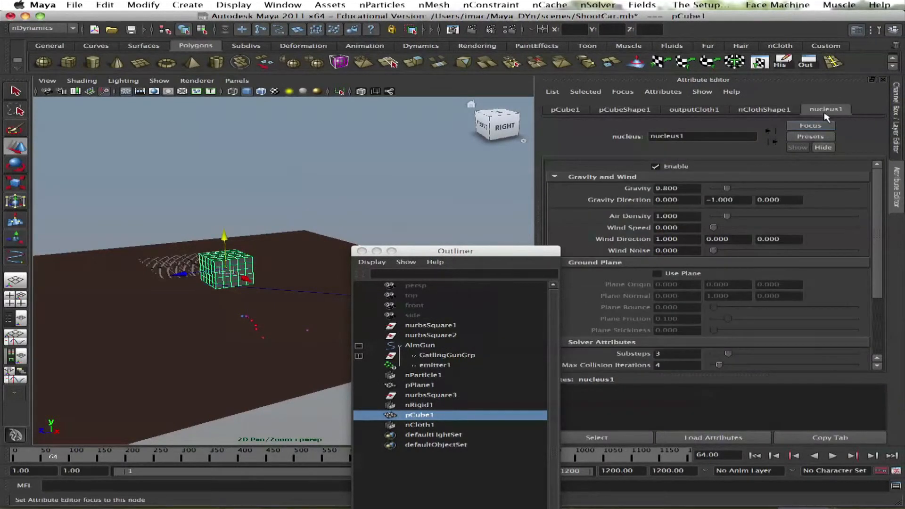
pyautogui.click(681, 274)
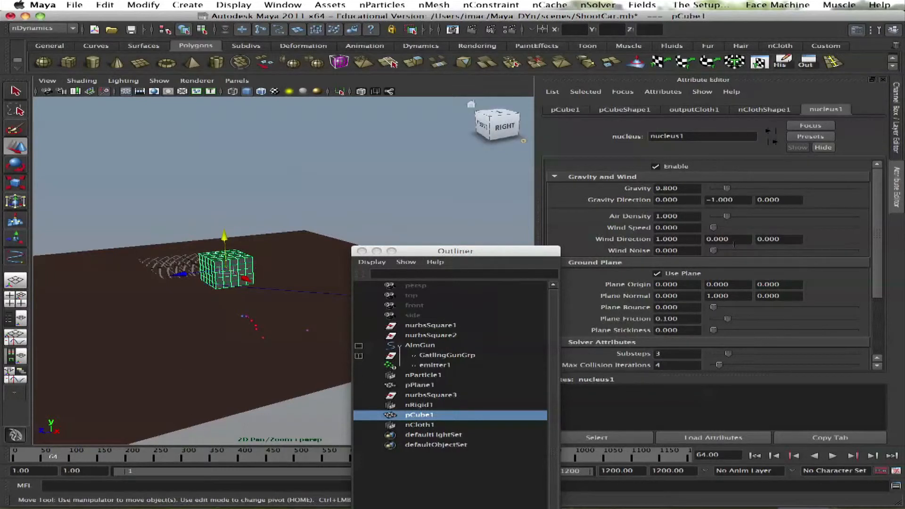
pyautogui.click(755, 456)
pyautogui.click(833, 456)
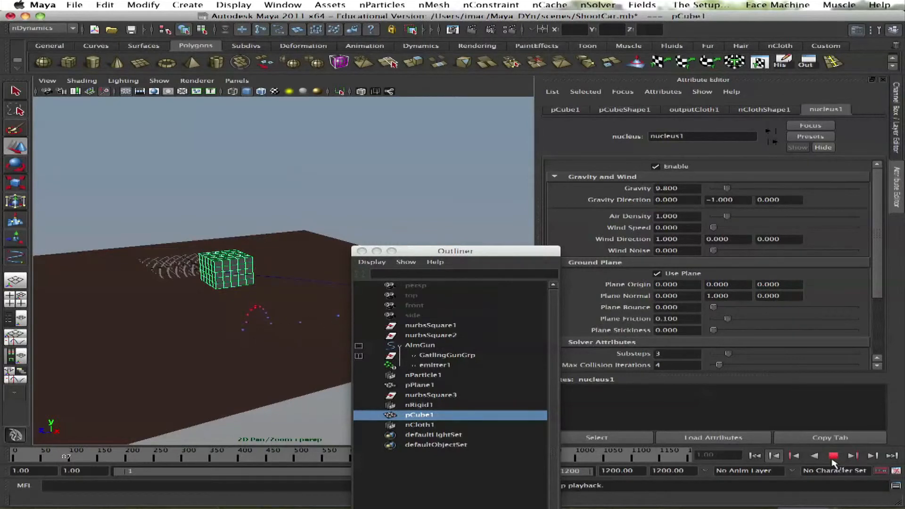
pyautogui.click(834, 460)
# - Select AimGun, move it along its firing line much closer to the cube and play the simulation
pyautogui.moveTo(422, 251); pyautogui.dragTo(592, 174)
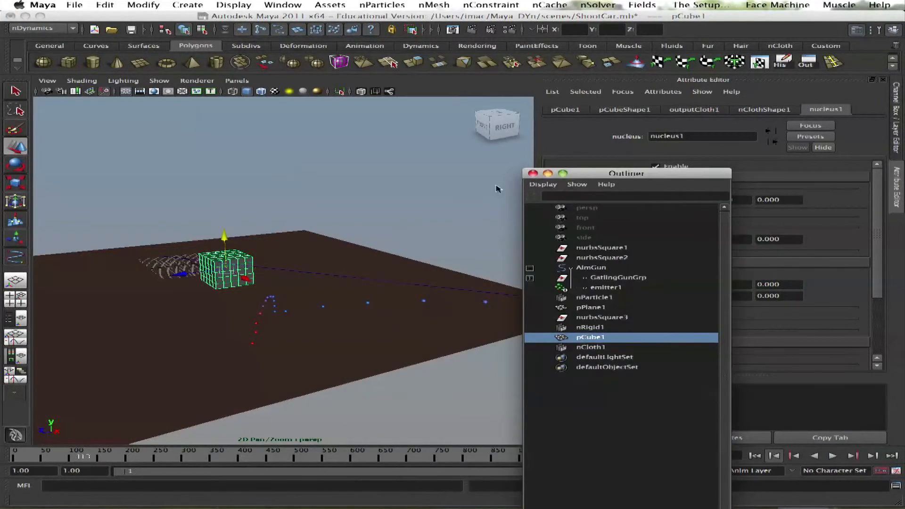
pyautogui.keyDown('alt'); pyautogui.moveTo(361, 285); pyautogui.dragTo(285, 280, button='middle'); pyautogui.keyUp('alt')
pyautogui.keyDown('alt'); pyautogui.moveTo(226, 279); pyautogui.dragTo(271, 279); pyautogui.keyUp('alt')
pyautogui.keyDown('alt'); pyautogui.moveTo(271, 279); pyautogui.dragTo(224, 262, button='right'); pyautogui.keyUp('alt')
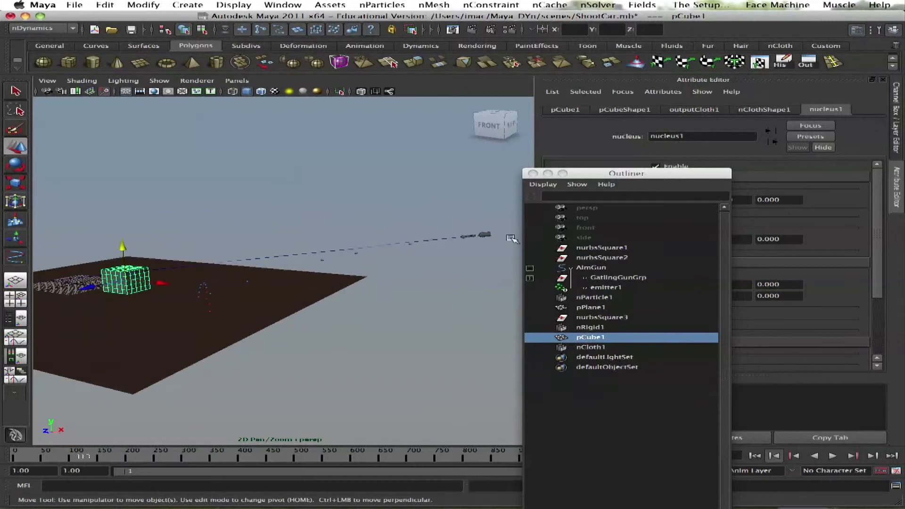
pyautogui.click(422, 240)
pyautogui.moveTo(422, 240); pyautogui.dragTo(227, 262)
pyautogui.click(832, 456)
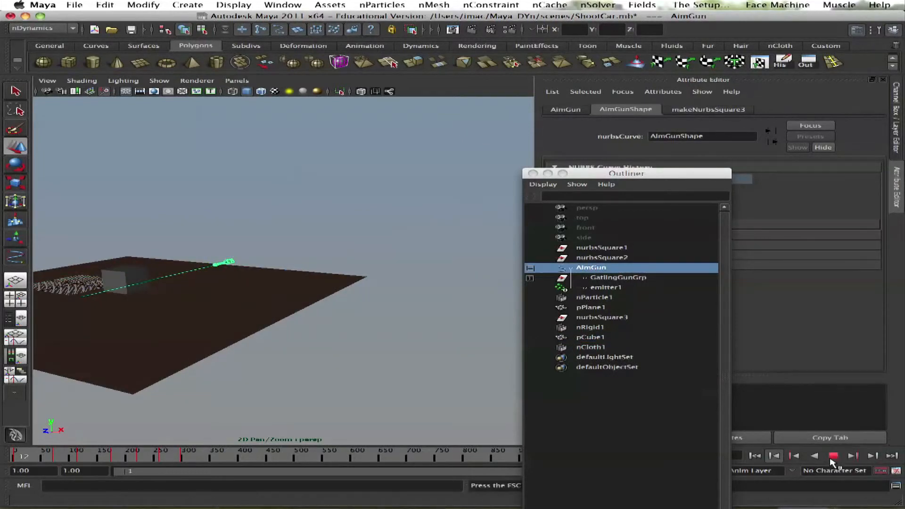
pyautogui.click(833, 456)
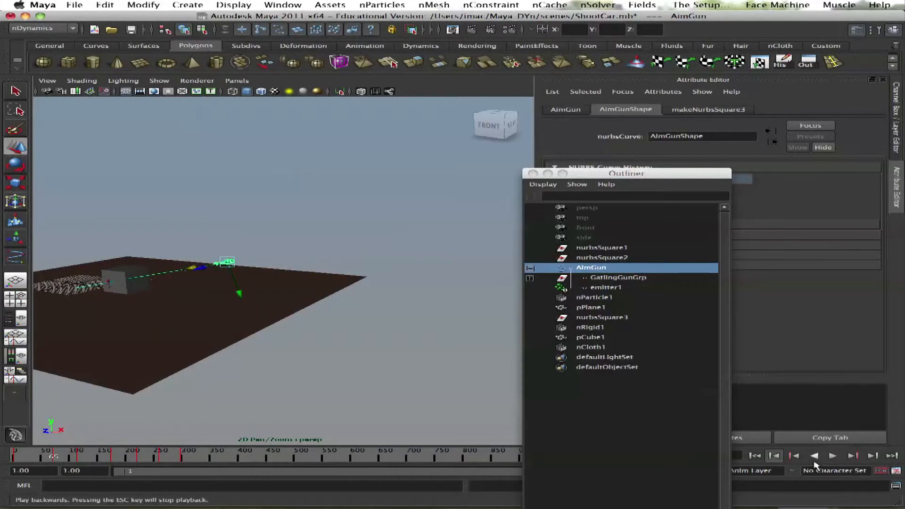
# - Shift AimGun slightly further toward the cube and play the simulation to check where the shots go
pyautogui.keyDown('alt'); pyautogui.moveTo(314, 279); pyautogui.dragTo(237, 324); pyautogui.keyUp('alt')
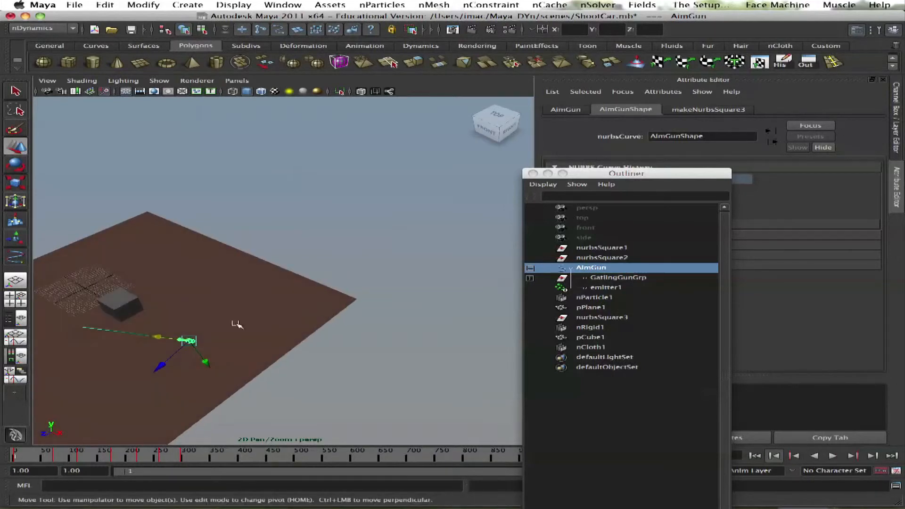
pyautogui.moveTo(157, 339); pyautogui.dragTo(140, 336)
pyautogui.keyDown('alt'); pyautogui.moveTo(514, 292); pyautogui.dragTo(427, 301); pyautogui.keyUp('alt')
pyautogui.click(833, 456)
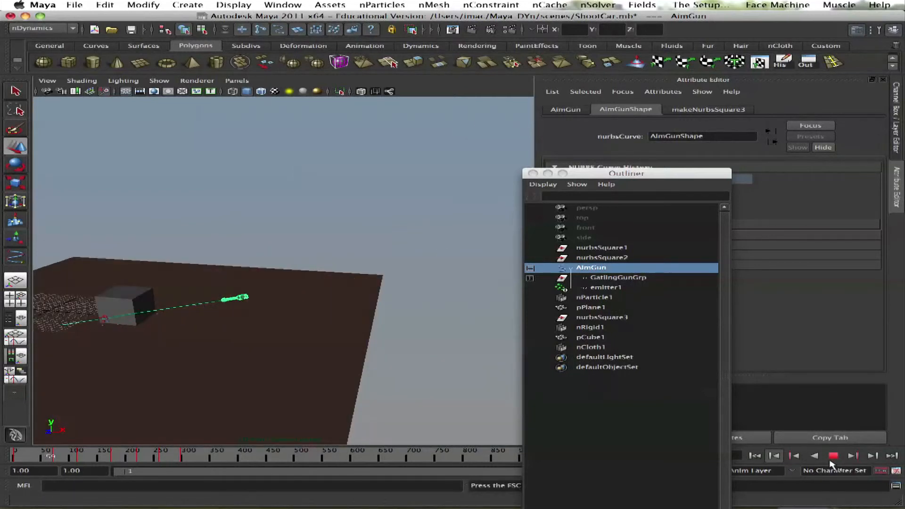
pyautogui.click(832, 456)
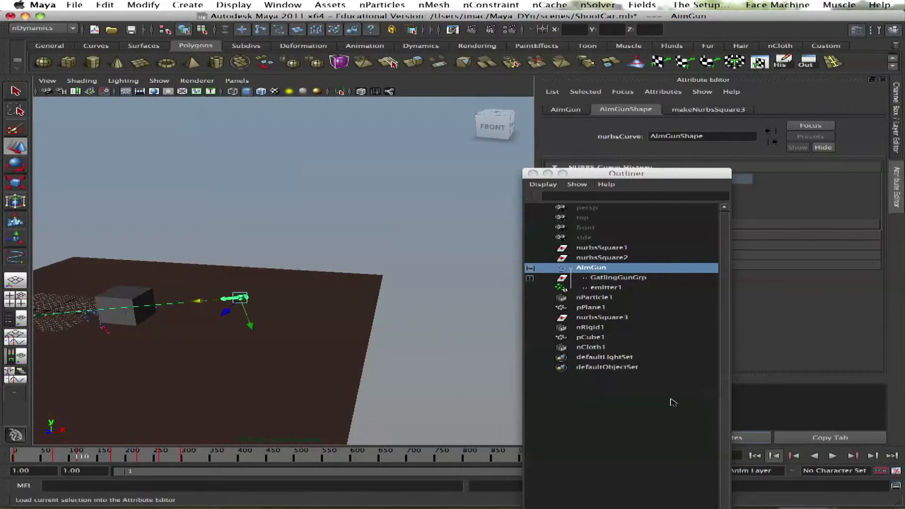
# - Select AimGun, go back to an earlier keyframe, rotate the gun to aim at the cube and set a keyframe
pyautogui.click(140, 294)
pyautogui.click(245, 300)
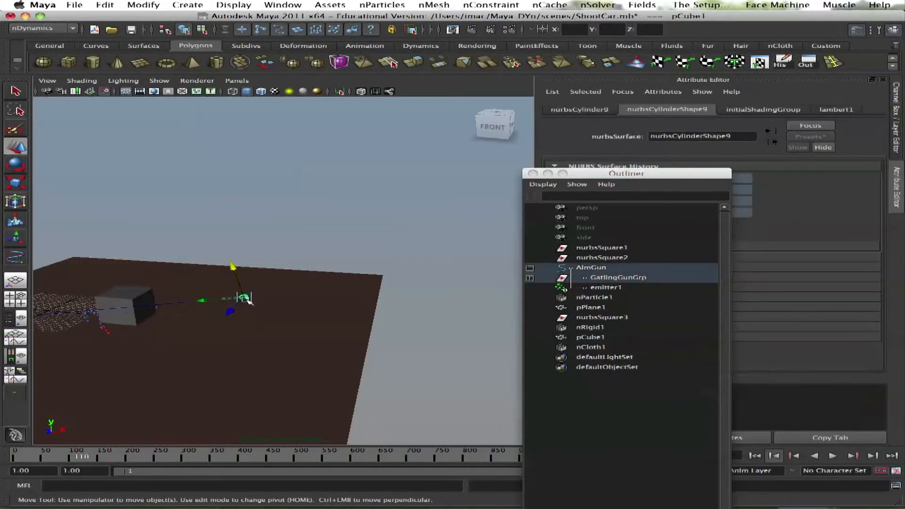
pyautogui.click(165, 307)
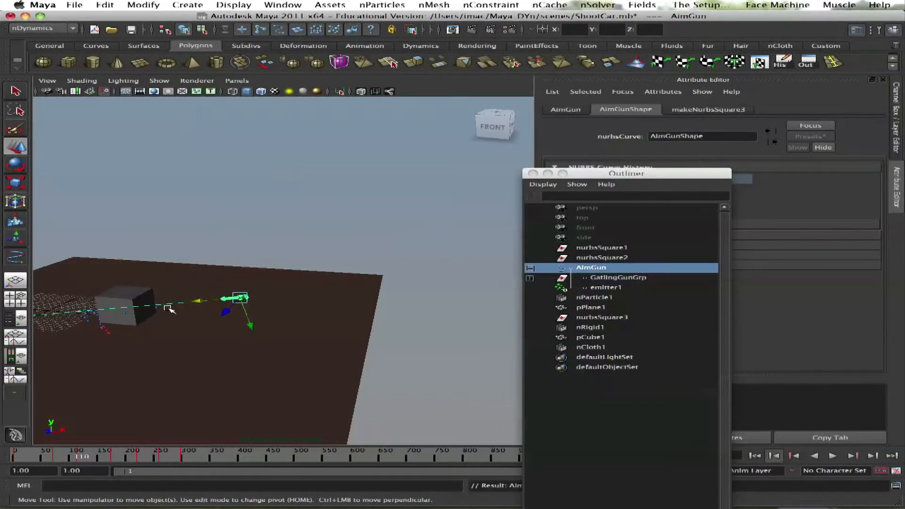
pyautogui.click(795, 456)
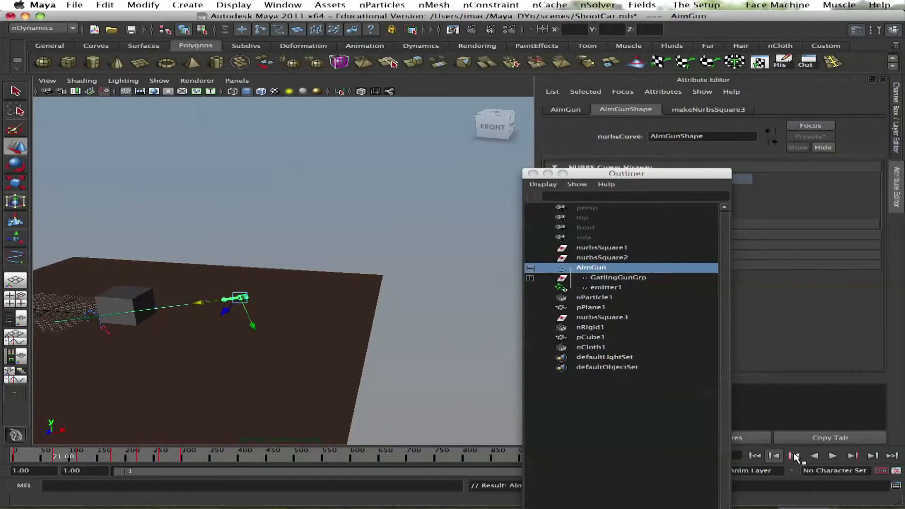
pyautogui.press('e')
pyautogui.keyDown('alt'); pyautogui.moveTo(334, 305); pyautogui.dragTo(289, 310); pyautogui.keyUp('alt')
pyautogui.moveTo(144, 354); pyautogui.dragTo(129, 354)
pyautogui.press('s')
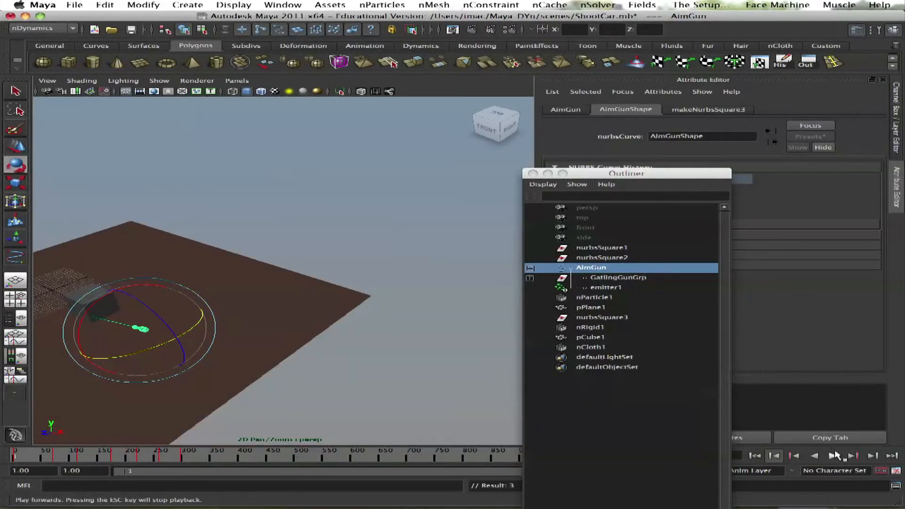
# - Advance through AimGun's remaining keyframes, rotating the gun to aim at the cube and keying its rotation
pyautogui.click(849, 456)
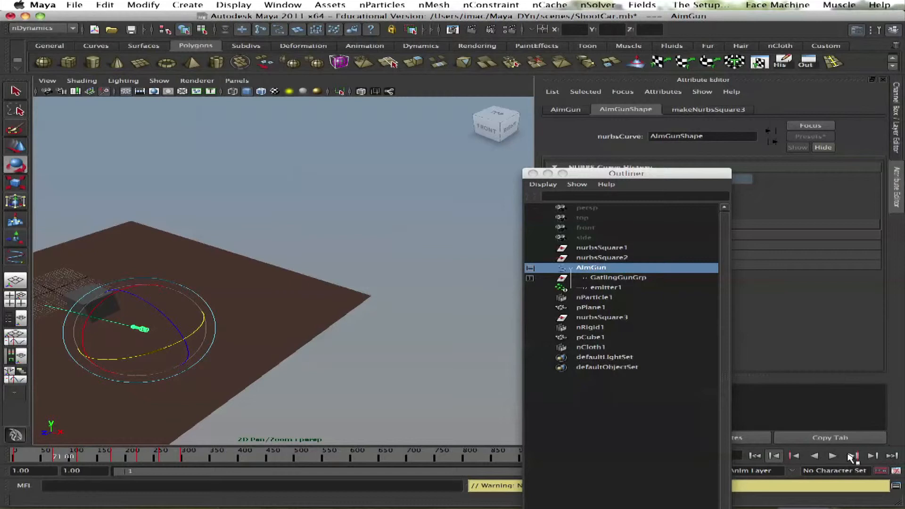
pyautogui.moveTo(172, 340); pyautogui.dragTo(200, 350)
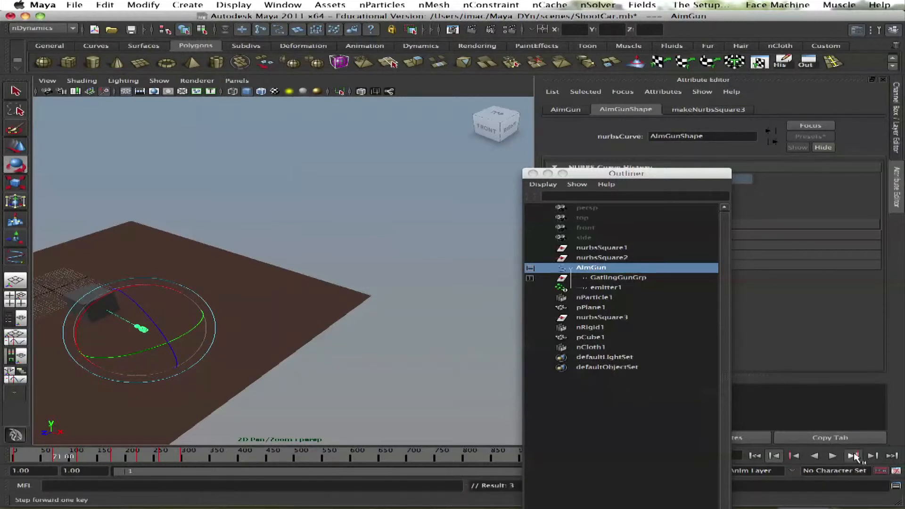
pyautogui.click(853, 456)
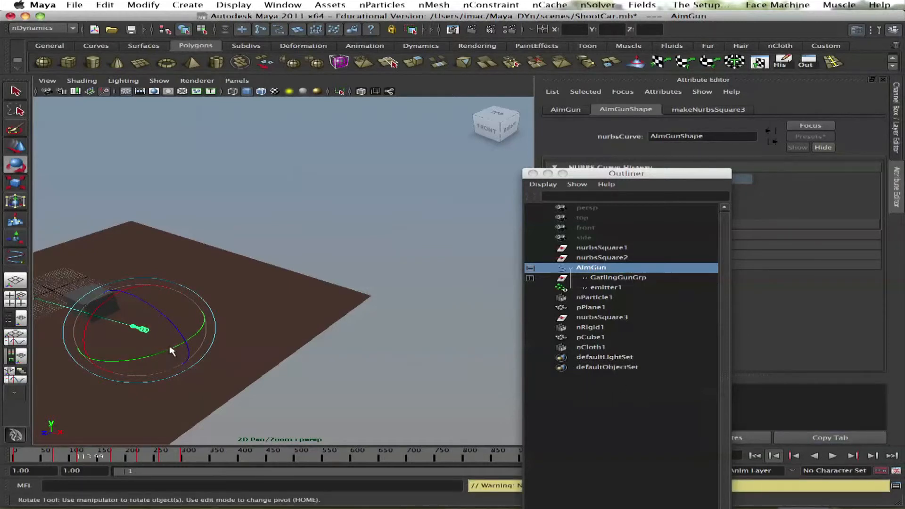
pyautogui.click(853, 455)
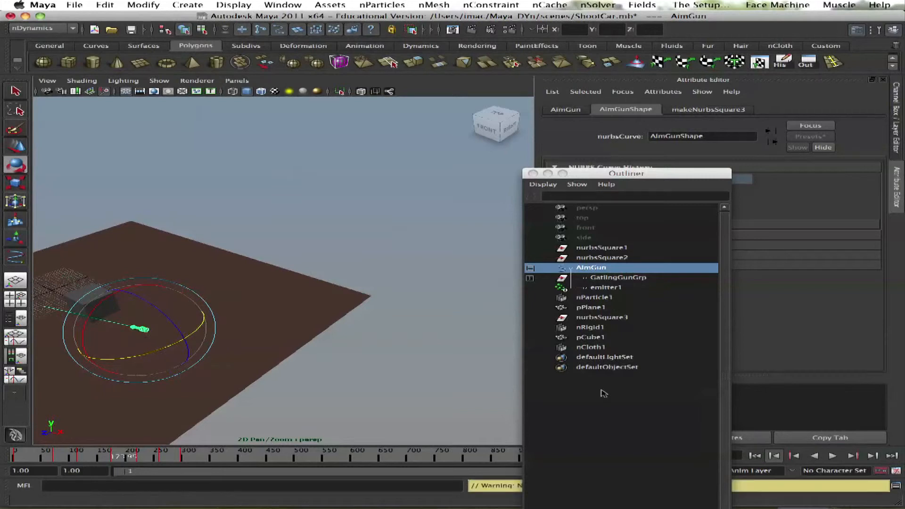
pyautogui.click(853, 456)
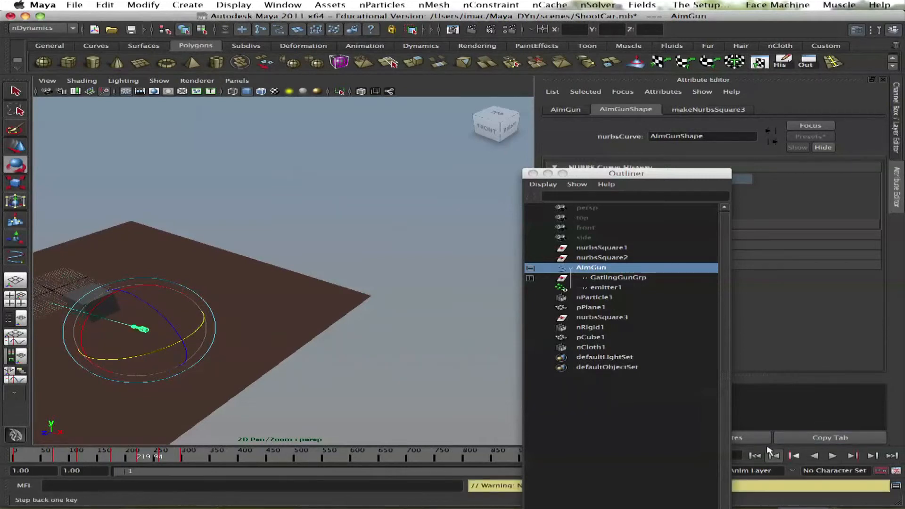
pyautogui.moveTo(152, 353); pyautogui.dragTo(130, 355)
pyautogui.hotkey('shift', 'e')
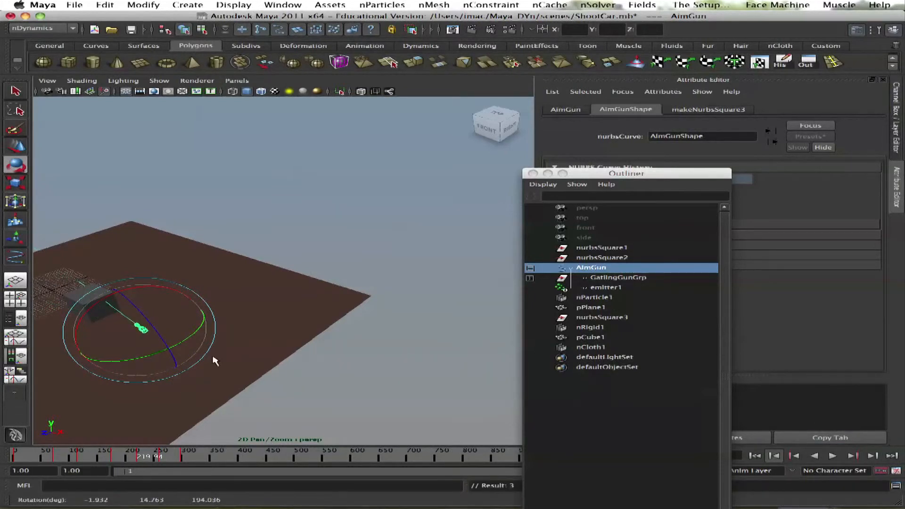
pyautogui.click(853, 455)
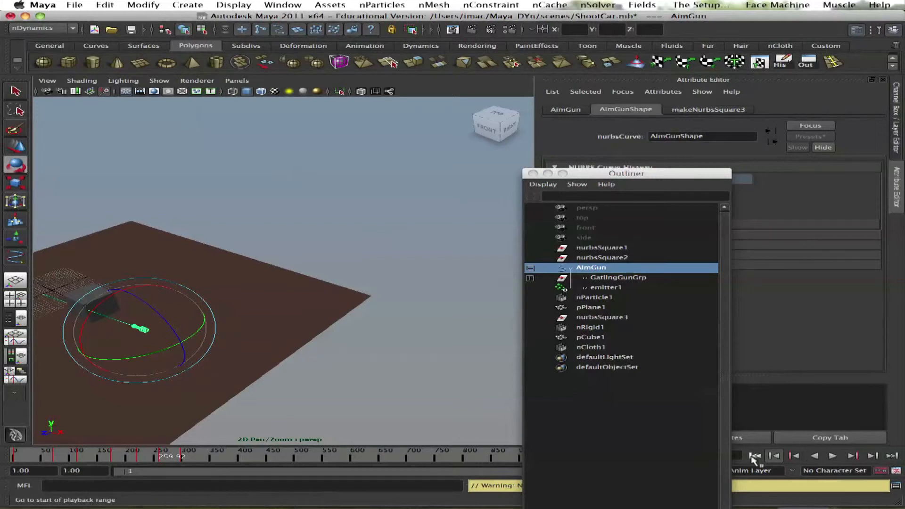
# - Play the animation from the start, check the gun's aim at the following keyframes and deselect the gun
pyautogui.click(774, 456)
pyautogui.click(833, 455)
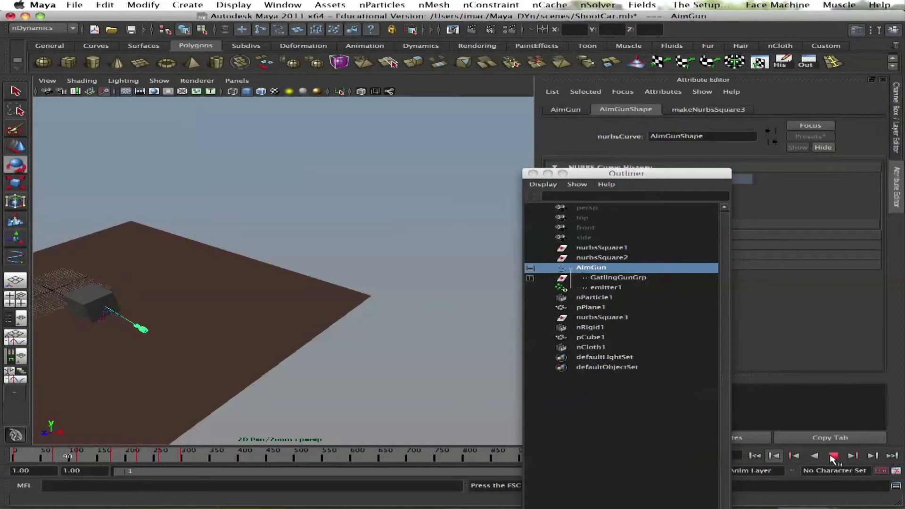
pyautogui.click(835, 456)
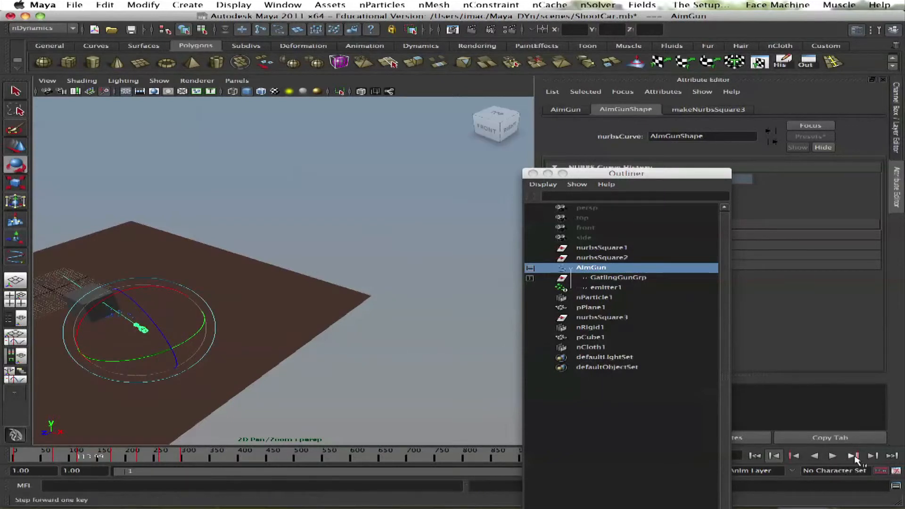
pyautogui.click(852, 455)
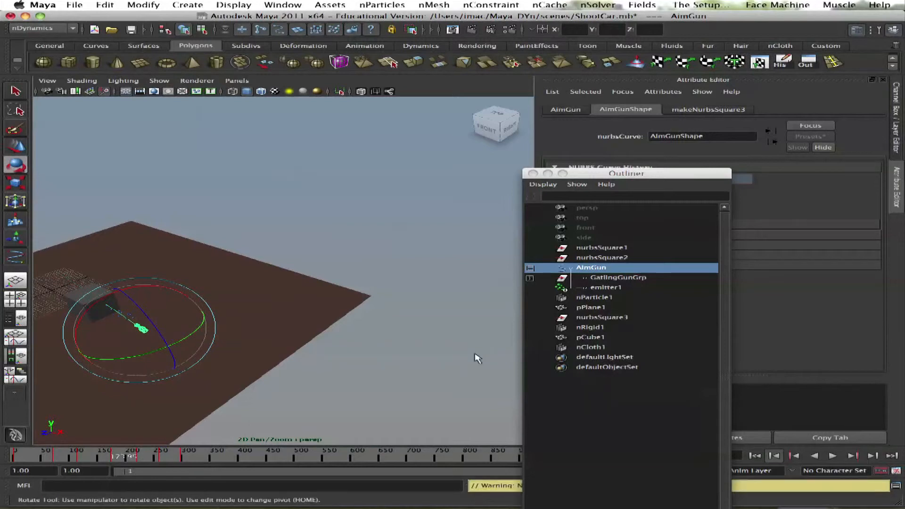
pyautogui.click(198, 242)
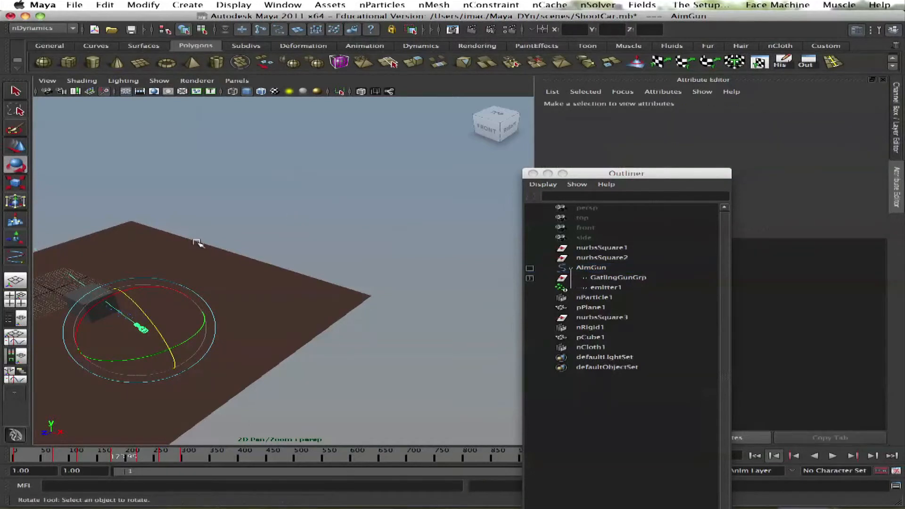
# - Select the cube, view its nCloth presets and replay the simulation from the first frame in a closer view
pyautogui.click(90, 315)
pyautogui.click(811, 136)
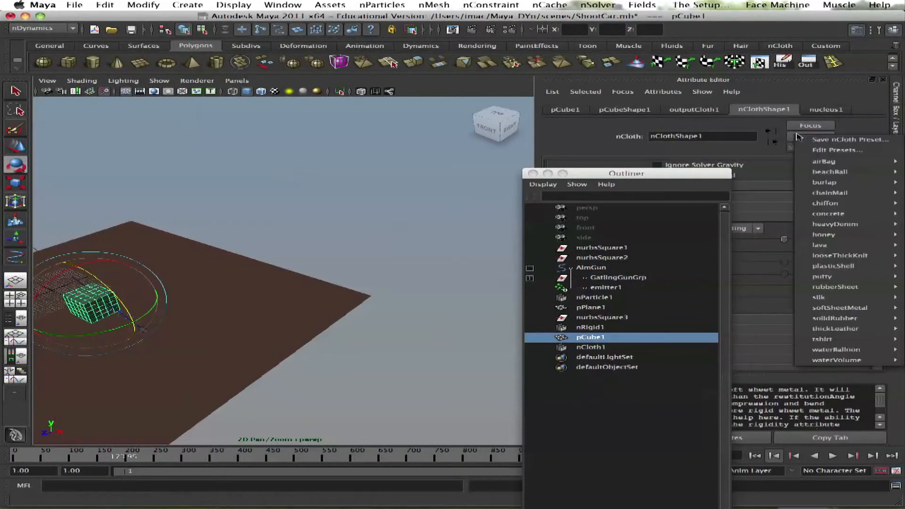
pyautogui.click(755, 309)
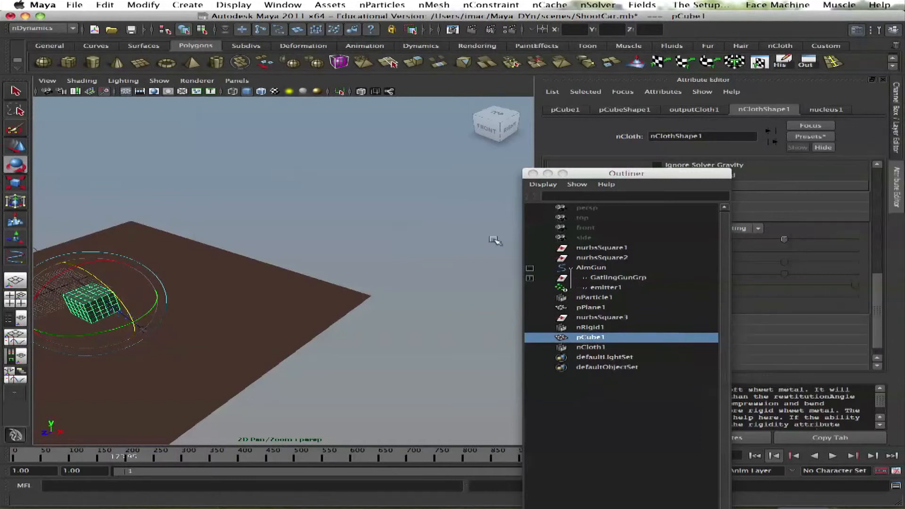
pyautogui.keyDown('alt'); pyautogui.moveTo(360, 261); pyautogui.dragTo(405, 273); pyautogui.keyUp('alt')
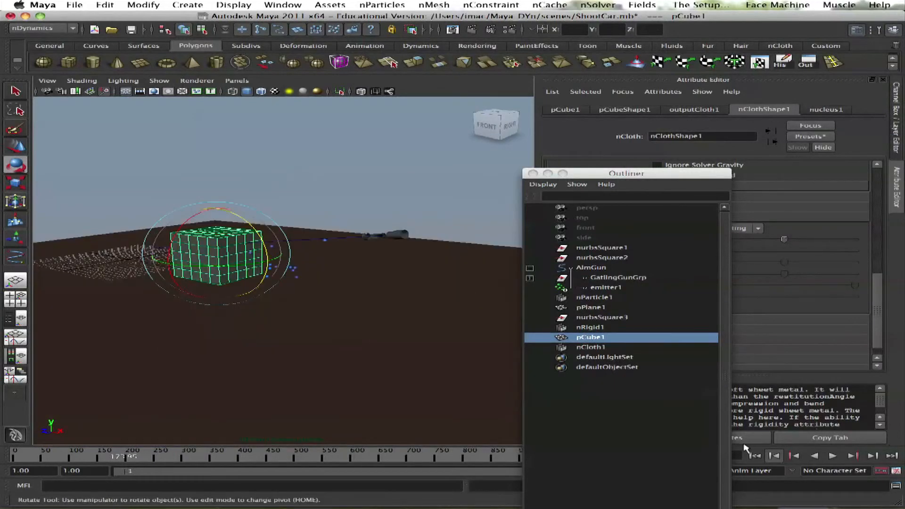
pyautogui.click(755, 456)
pyautogui.click(833, 456)
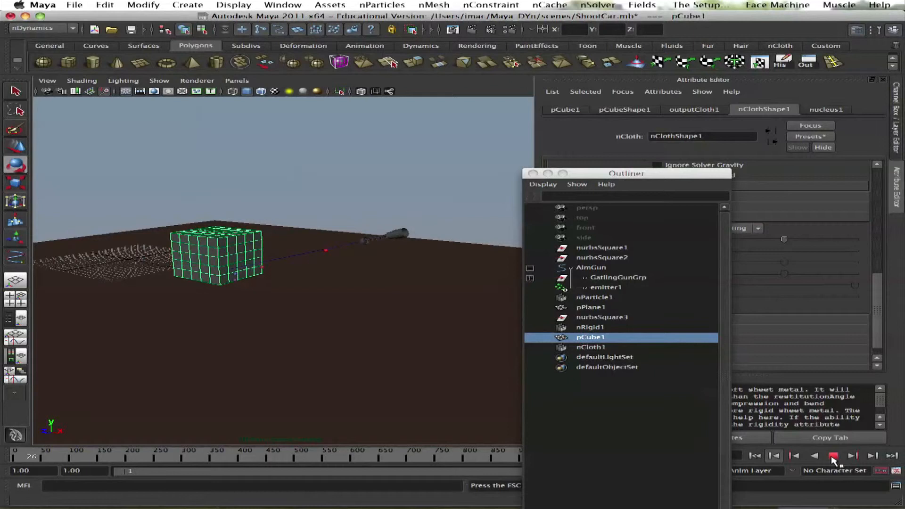
pyautogui.click(833, 456)
# - Return to the first frame and show the cube's vertices for selection in wireframe display
pyautogui.click(235, 121)
pyautogui.click(228, 237)
pyautogui.keyDown('alt'); pyautogui.moveTo(248, 231); pyautogui.dragTo(337, 160); pyautogui.keyUp('alt')
pyautogui.click(755, 457)
pyautogui.click(337, 161)
pyautogui.click(342, 190)
pyautogui.moveTo(338, 193); pyautogui.dragTo(312, 183, button='right')
pyautogui.moveTo(336, 199)
pyautogui.keyDown('alt'); pyautogui.mouseDown()
pyautogui.moveTo(319, 196)
pyautogui.moveTo(315, 208)
pyautogui.mouseUp(); pyautogui.keyUp('alt')
pyautogui.press('4')
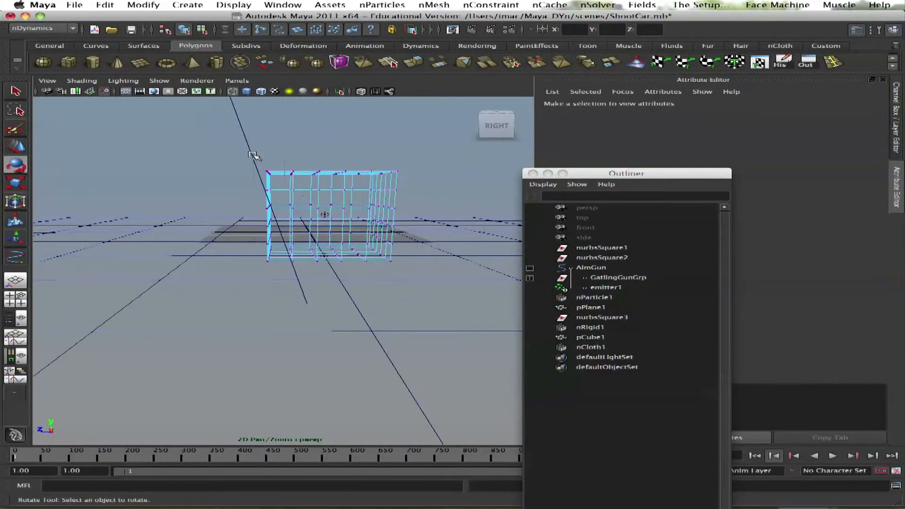
# - Select vertices across the cube's upper, side and lower areas and undo the accidental rotation of them
pyautogui.moveTo(253, 161); pyautogui.dragTo(279, 182)
pyautogui.keyDown('shift'); pyautogui.moveTo(354, 165); pyautogui.dragTo(381, 208); pyautogui.keyUp('shift')
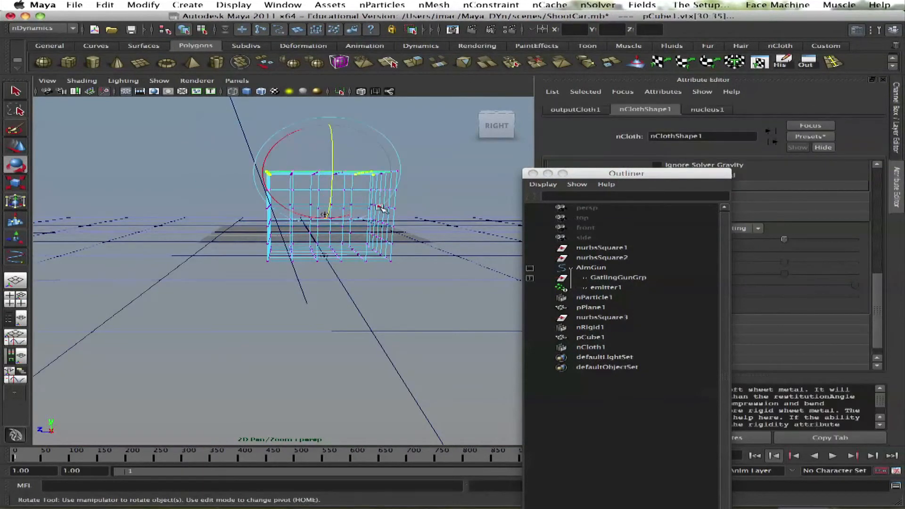
pyautogui.keyDown('shift'); pyautogui.moveTo(400, 237); pyautogui.dragTo(401, 239); pyautogui.keyUp('shift')
pyautogui.keyDown('shift'); pyautogui.moveTo(329, 287); pyautogui.dragTo(259, 220); pyautogui.keyUp('shift')
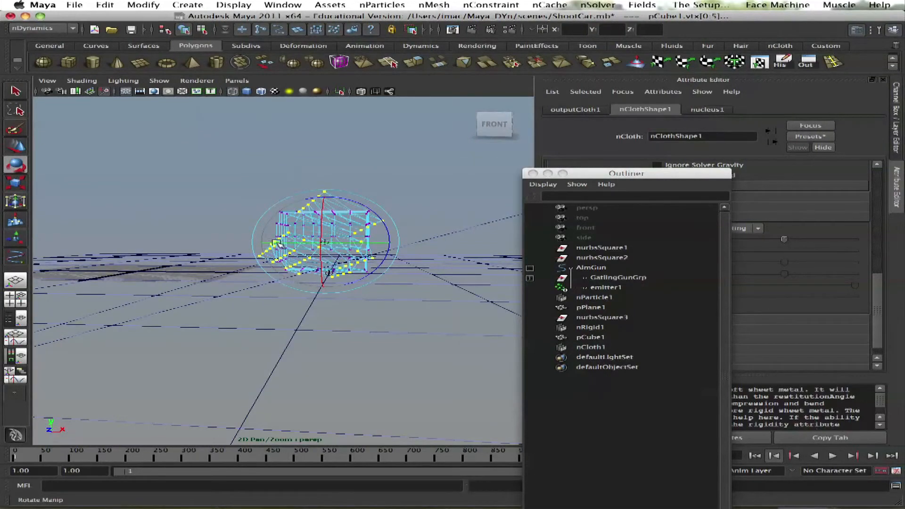
pyautogui.hotkey('ctrl', 'z')
pyautogui.press('q')
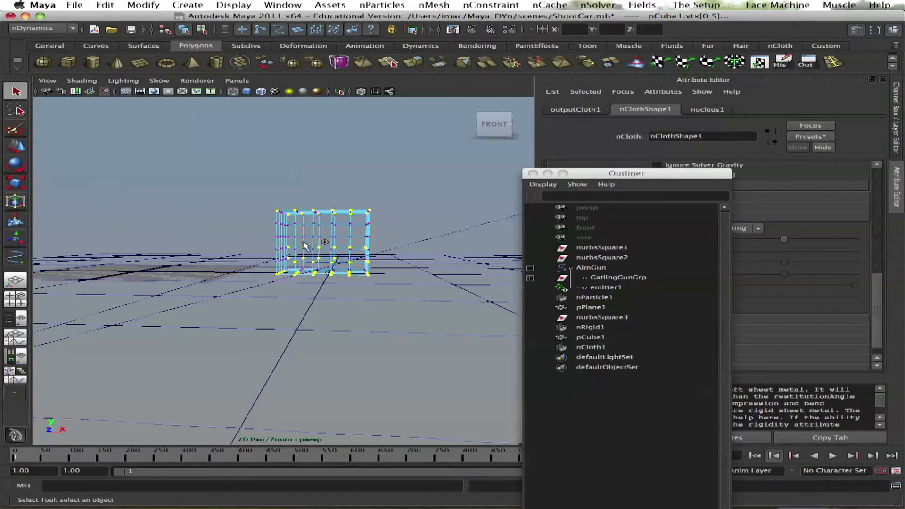
# - Apply a Tearable Surface nConstraint to the cube's selected vertices and close the Outliner
pyautogui.keyDown('alt'); pyautogui.moveTo(380, 242); pyautogui.dragTo(276, 208); pyautogui.keyUp('alt')
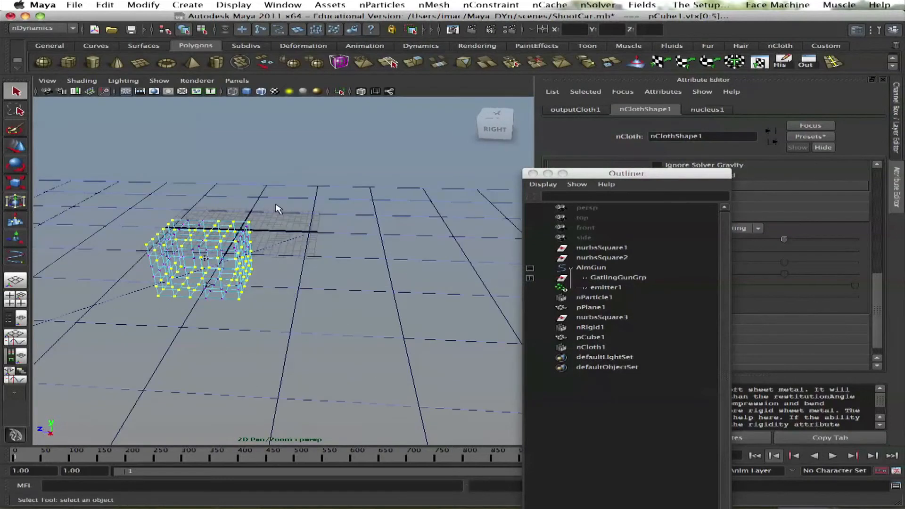
pyautogui.click(482, 3)
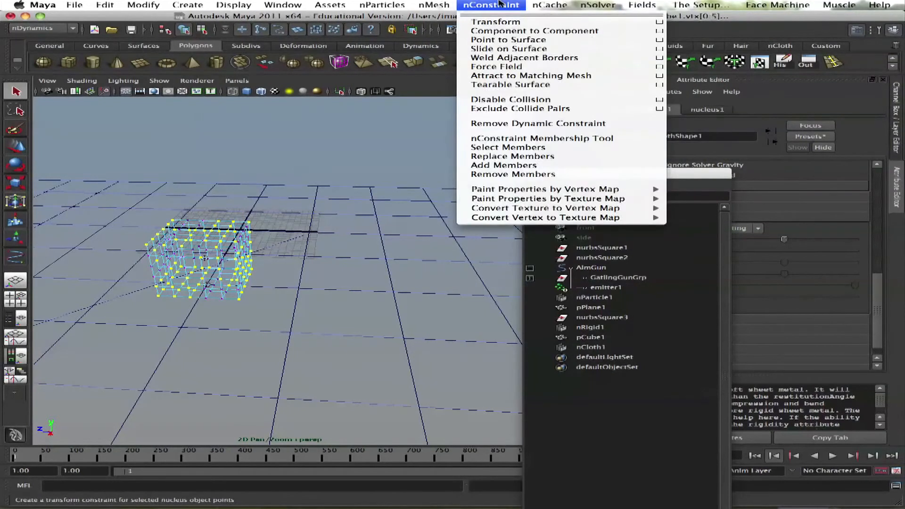
pyautogui.moveTo(434, 4)
pyautogui.moveTo(506, 8)
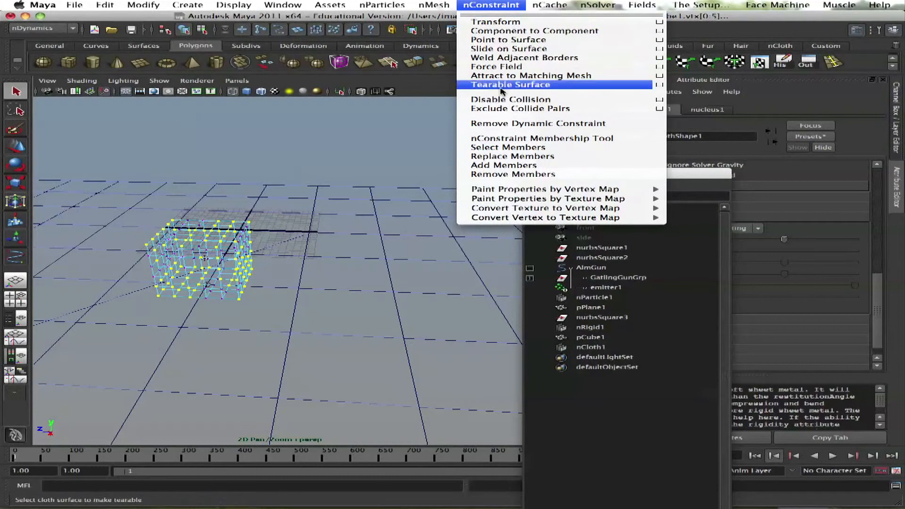
pyautogui.click(528, 86)
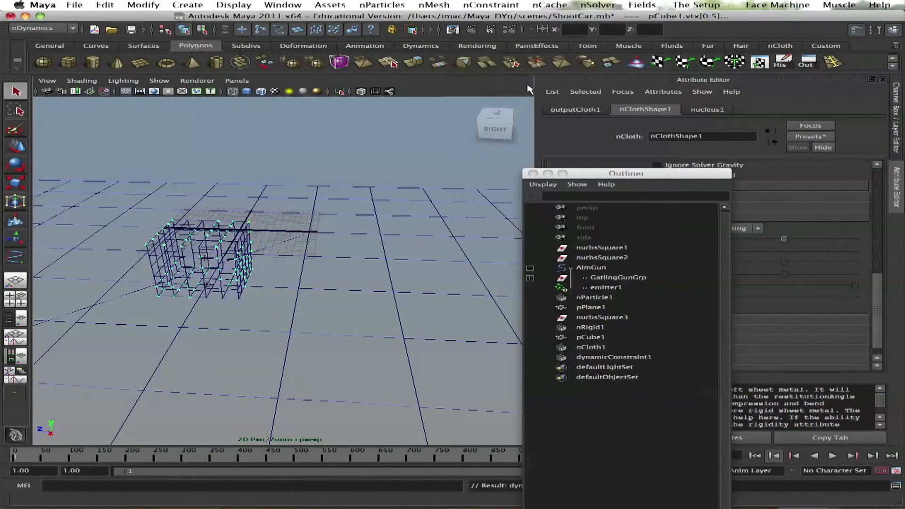
pyautogui.moveTo(586, 173); pyautogui.dragTo(673, 87)
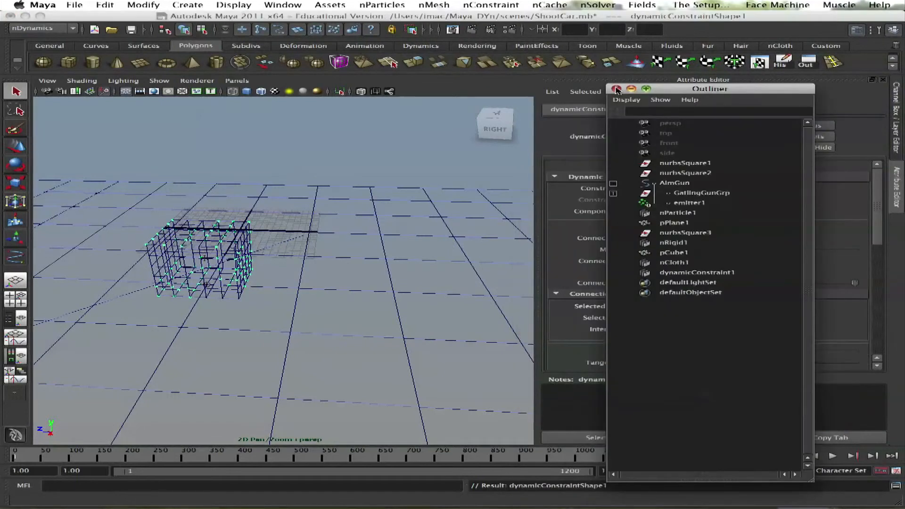
pyautogui.click(618, 87)
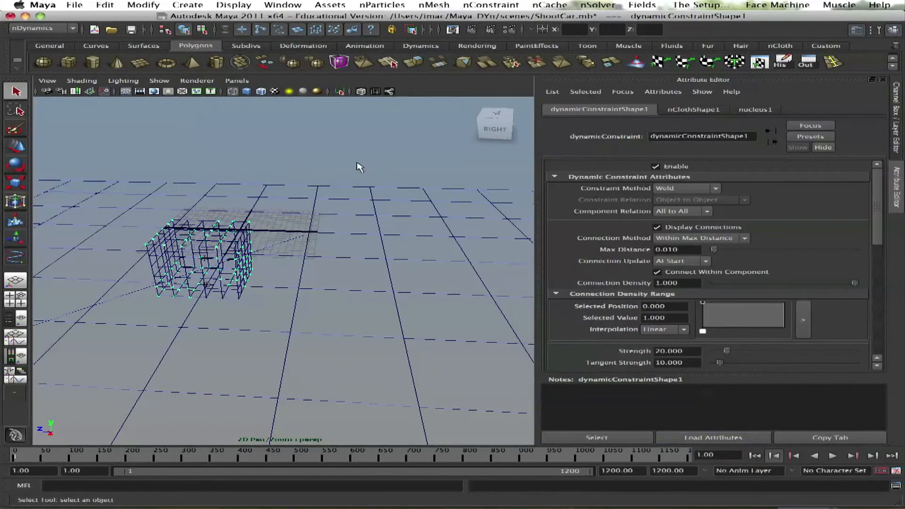
# - Deselect everything, return to shaded display and play the simulation to check the shots against the tearable cube
pyautogui.click(370, 169)
pyautogui.press('5')
pyautogui.keyDown('alt'); pyautogui.moveTo(420, 282); pyautogui.dragTo(217, 304); pyautogui.keyUp('alt')
pyautogui.click(833, 456)
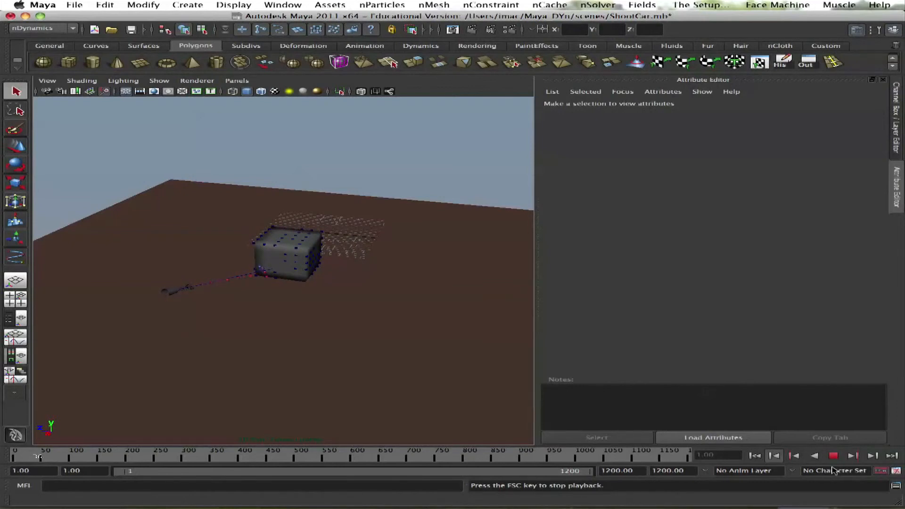
pyautogui.click(833, 456)
# - Switch to wireframe display and select only the fired nParticles between the gun and the cube
pyautogui.keyDown('alt'); pyautogui.moveTo(290, 325); pyautogui.dragTo(273, 308); pyautogui.keyUp('alt')
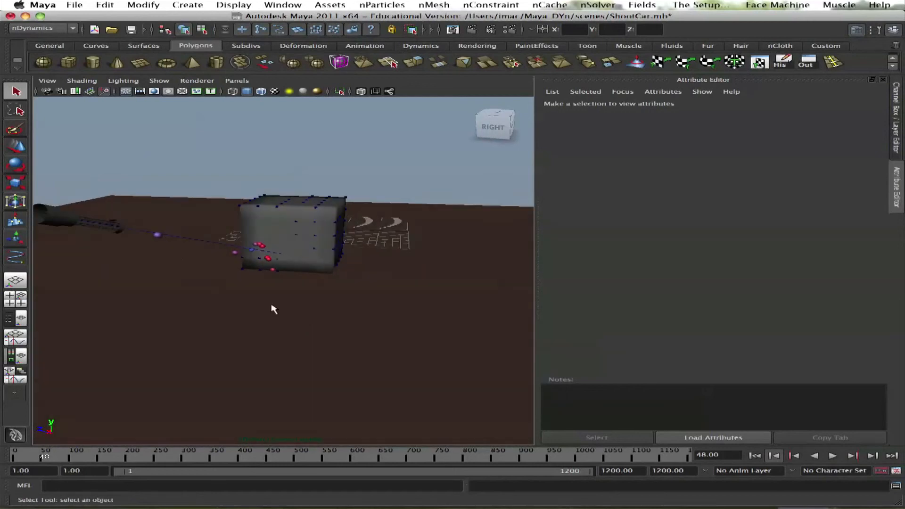
pyautogui.click(163, 237)
pyautogui.click(260, 212)
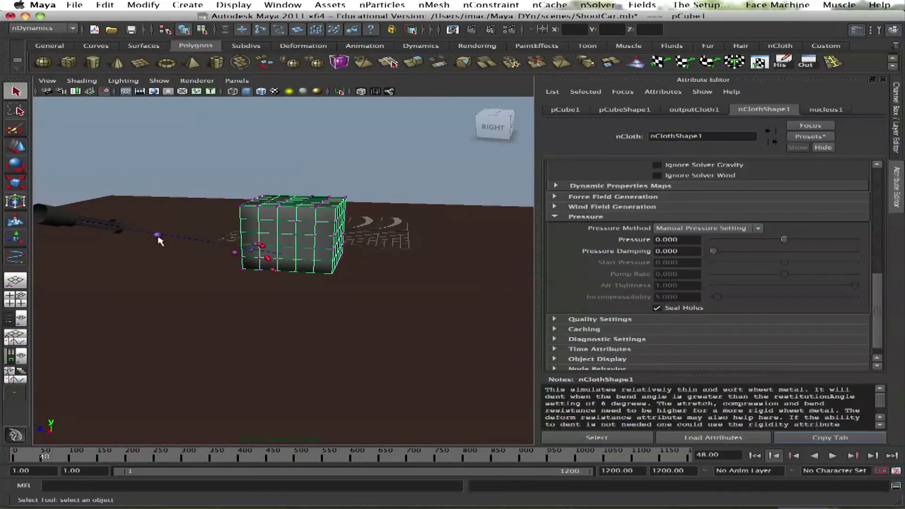
pyautogui.click(158, 238)
pyautogui.click(160, 240)
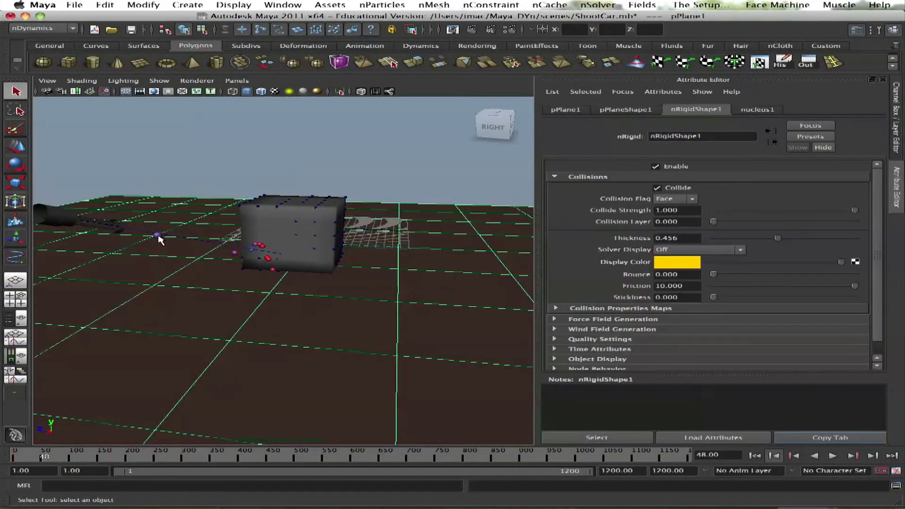
pyautogui.press('4')
pyautogui.click(127, 226)
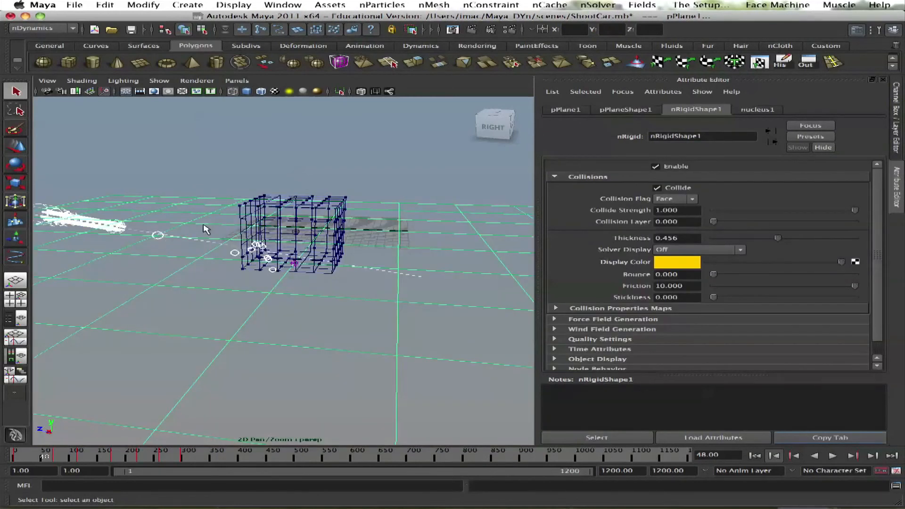
pyautogui.keyDown('shift'); pyautogui.click(180, 226); pyautogui.keyUp('shift')
pyautogui.keyDown('shift'); pyautogui.moveTo(183, 224); pyautogui.dragTo(203, 252); pyautogui.keyUp('shift')
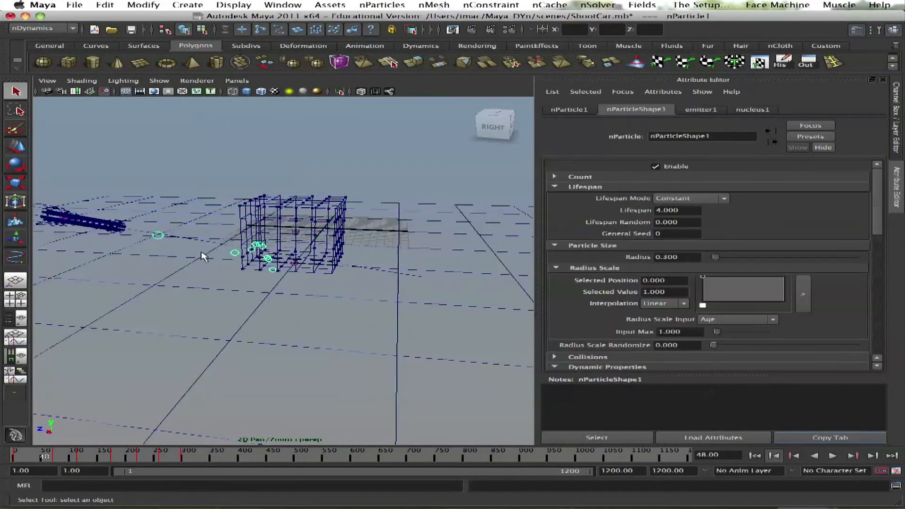
# - Set the nParticles' Mass to 50 in their Dynamic Properties
pyautogui.moveTo(877, 217); pyautogui.dragTo(877, 273)
pyautogui.click(693, 283)
pyautogui.doubleClick(698, 283)
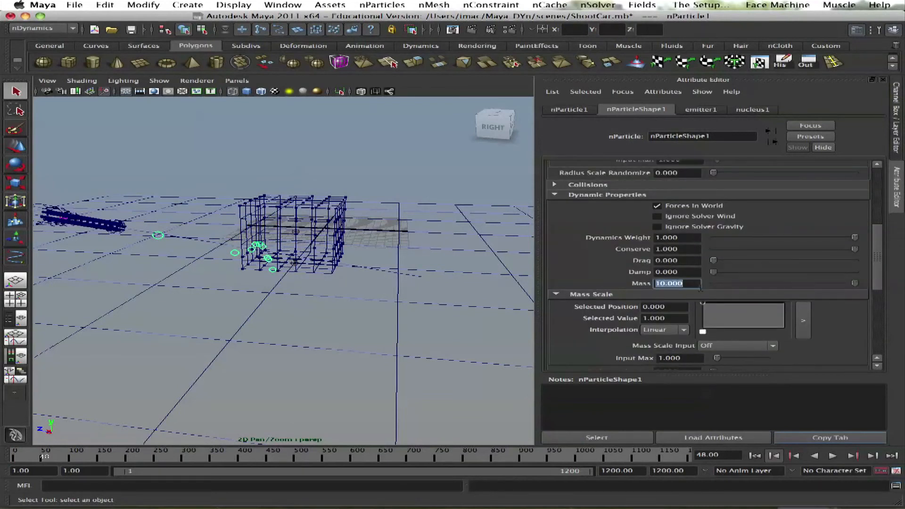
pyautogui.write('50')
pyautogui.press('Return')
# - Replay the simulation from the first frame to test the heavier shots on the cube, and stop playback
pyautogui.click(755, 456)
pyautogui.click(833, 455)
pyautogui.moveTo(778, 508)
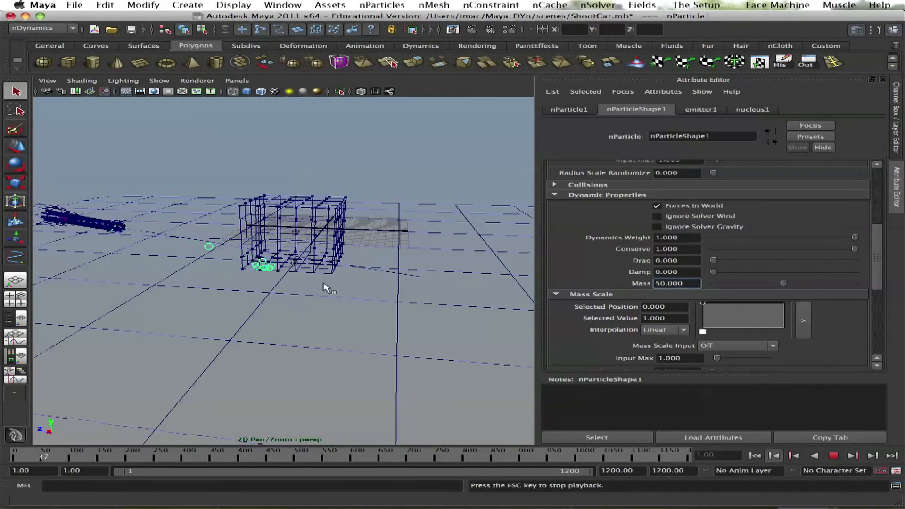
pyautogui.press('Escape')
pyautogui.press('Escape')
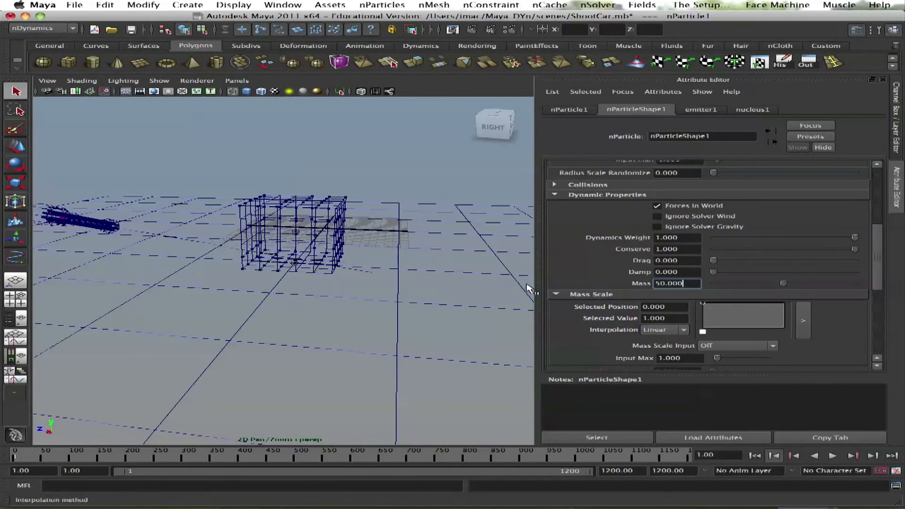
# - Bring up the file browser for opening another Maya scene
pyautogui.click(76, 5)
pyautogui.click(86, 31)
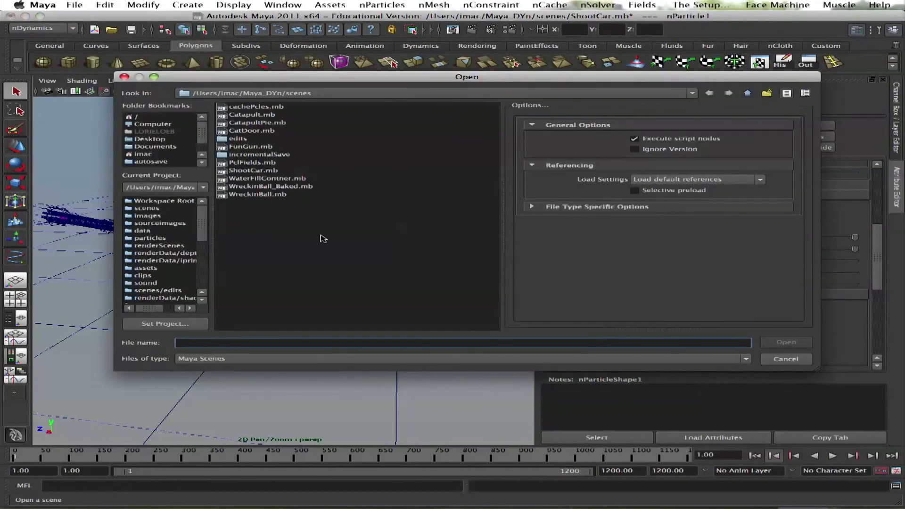